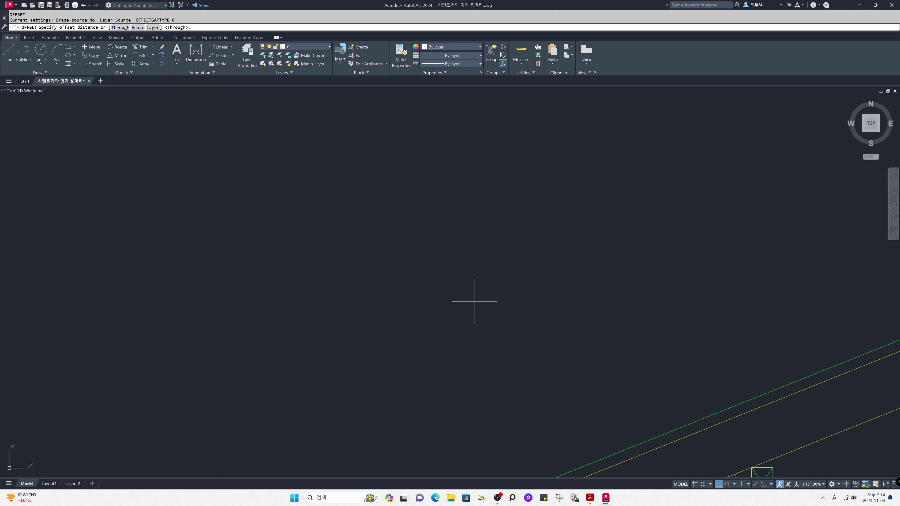
Step: Offset the horizontal line downward three times at 15 spacing, making four parallel construction lines
{"action": "key", "text": "Return"}
{"action": "left_click", "coordinate": [464, 244]}
{"action": "left_click", "coordinate": [465, 266]}
{"action": "left_click", "coordinate": [466, 249]}
{"action": "left_click", "coordinate": [464, 269]}
{"action": "left_click", "coordinate": [462, 255]}
{"action": "left_click", "coordinate": [459, 292]}
{"action": "key", "text": "Return"}
Step: Draw a vertical construction line crossing the four horizontal lines near their left end
{"action": "type", "text": "l"}
{"action": "key", "text": "Return"}
{"action": "left_click", "coordinate": [364, 301]}
{"action": "left_click", "coordinate": [367, 190]}
{"action": "key", "text": "Return"}
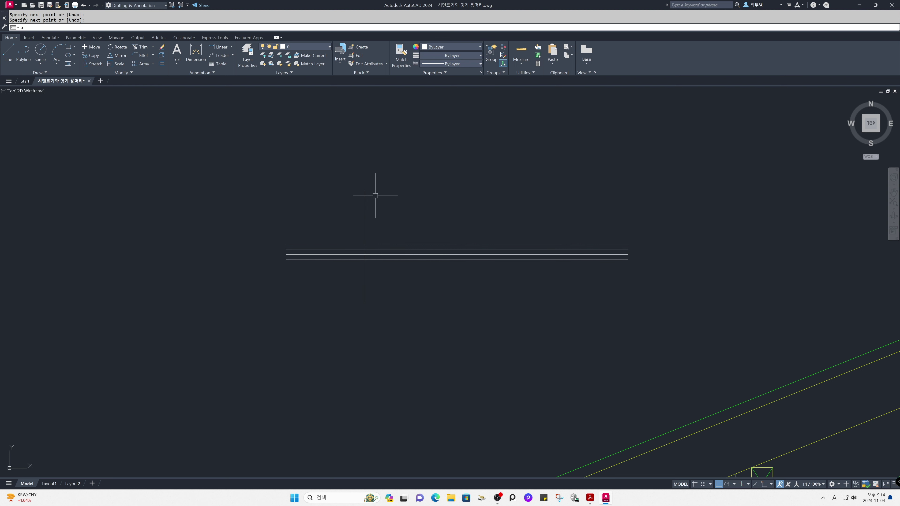
Step: Offset the vertical construction line 350 to the right
{"action": "type", "text": "o"}
{"action": "key", "text": "Return"}
{"action": "key", "text": "Return"}
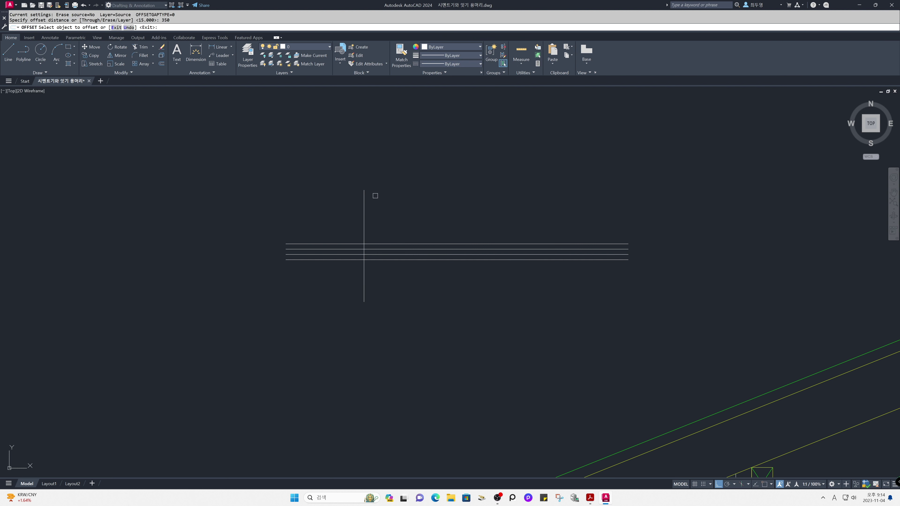
{"action": "left_click", "coordinate": [366, 207]}
{"action": "left_click", "coordinate": [408, 211]}
{"action": "key", "text": "Return"}
Step: Offset the new right-hand vertical line 15 back toward the left
{"action": "key", "text": "Return"}
{"action": "key", "text": "Return"}
{"action": "left_click", "coordinate": [486, 220]}
{"action": "left_click", "coordinate": [443, 213]}
{"action": "key", "text": "Return"}
Step: Switch off ortho, enable object snap and make the green fin layer current
{"action": "key", "text": "F8"}
{"action": "key", "text": "F3"}
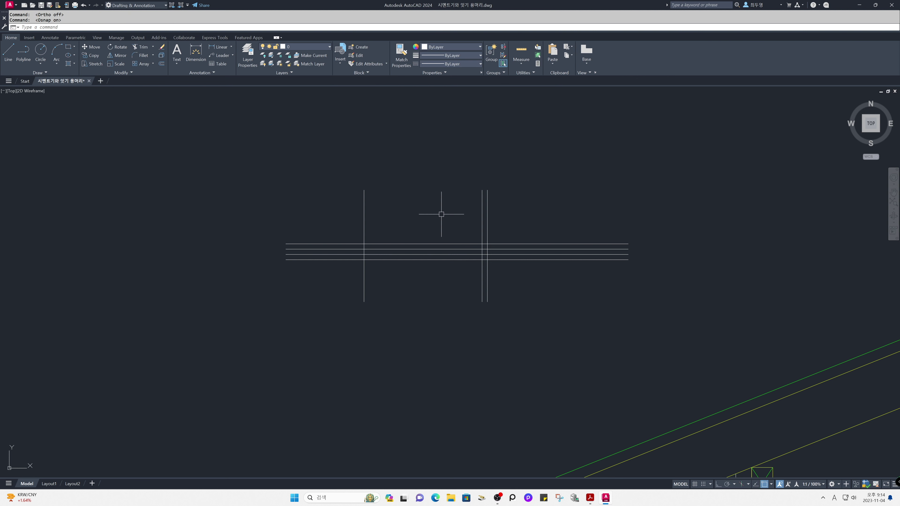
{"action": "left_click", "coordinate": [330, 47]}
{"action": "left_click", "coordinate": [311, 90]}
Step: Draw the closed roof tile outline with its downturned right end through the construction line intersections
{"action": "type", "text": "l"}
{"action": "key", "text": "Return"}
{"action": "left_click", "coordinate": [487, 254]}
{"action": "left_click", "coordinate": [487, 249]}
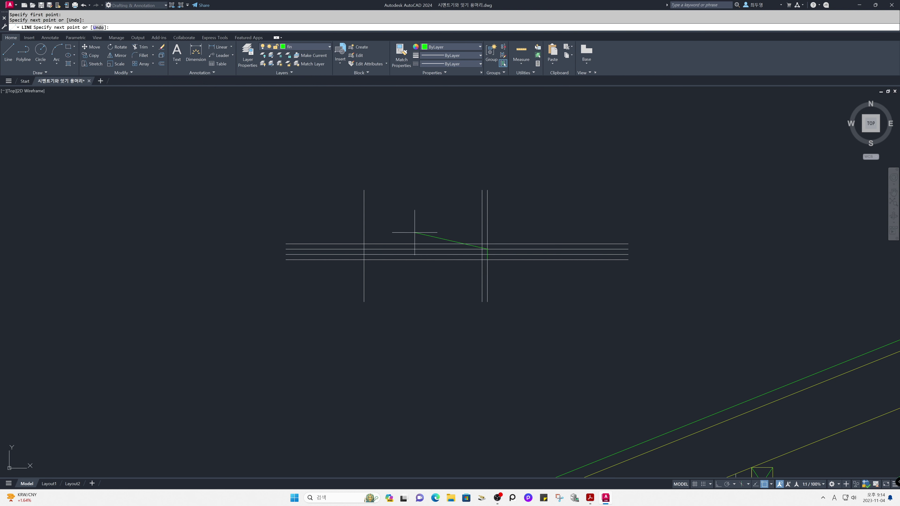
{"action": "left_click", "coordinate": [363, 246]}
{"action": "left_click", "coordinate": [363, 249]}
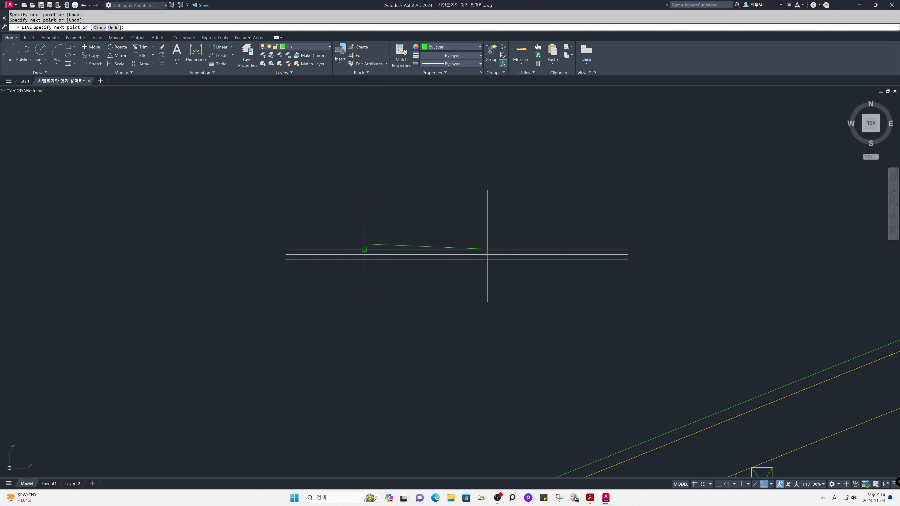
{"action": "left_click", "coordinate": [482, 254]}
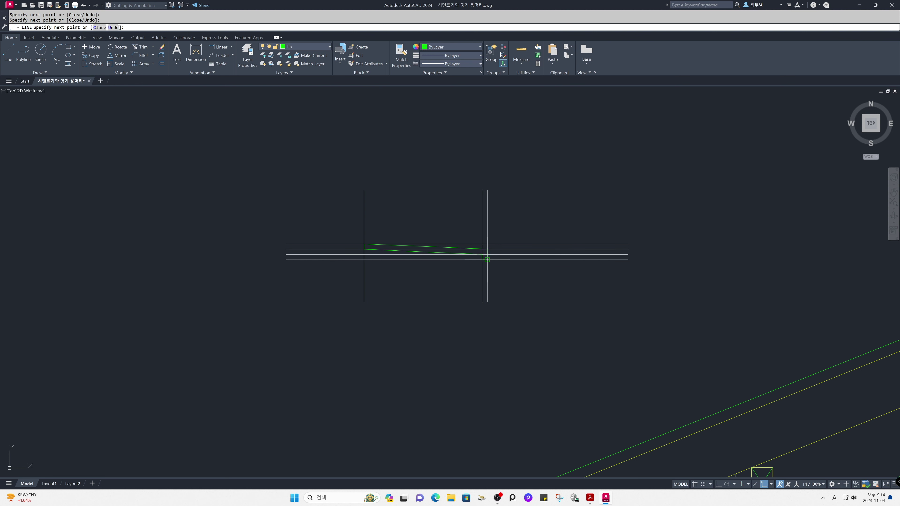
{"action": "left_click", "coordinate": [487, 260]}
{"action": "key", "text": "Return"}
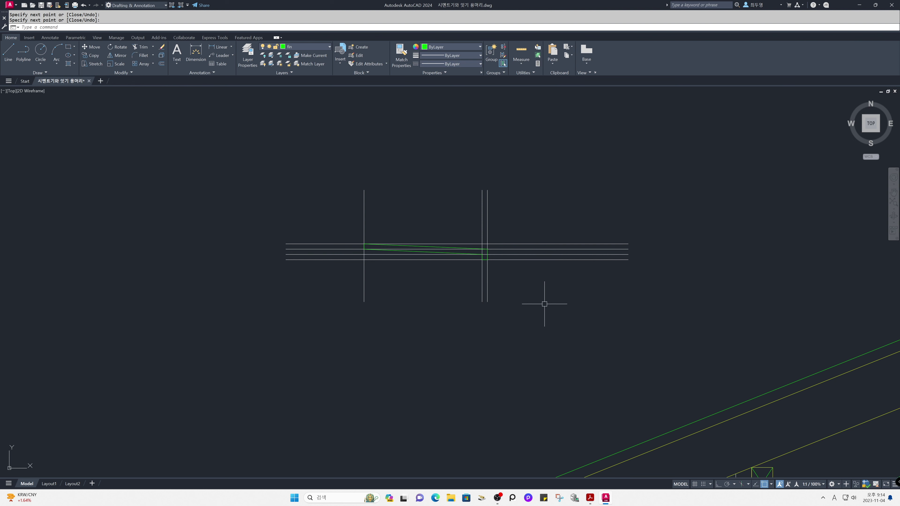
Step: Erase the four horizontal and three vertical construction lines around the tile outline
{"action": "type", "text": "e"}
{"action": "key", "text": "Return"}
{"action": "left_click", "coordinate": [556, 298]}
{"action": "left_click", "coordinate": [509, 200]}
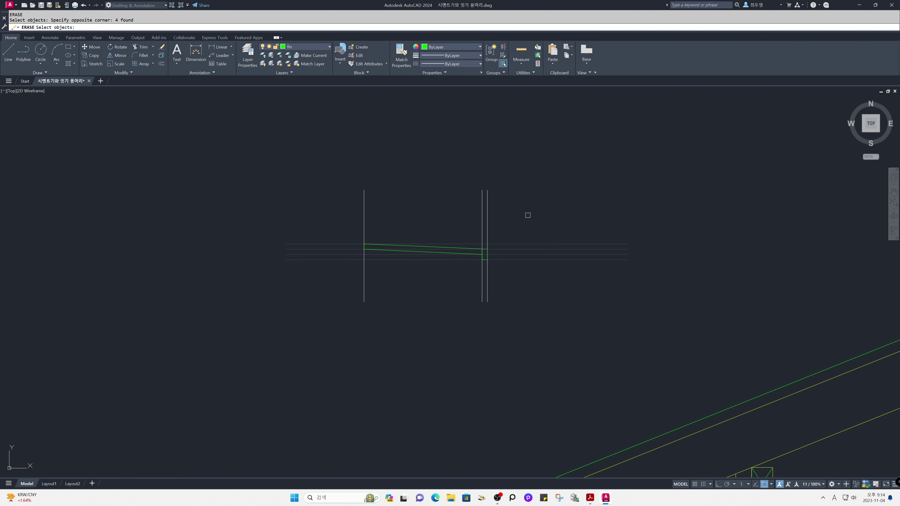
{"action": "left_click", "coordinate": [526, 212]}
{"action": "left_click", "coordinate": [347, 186]}
{"action": "key", "text": "Return"}
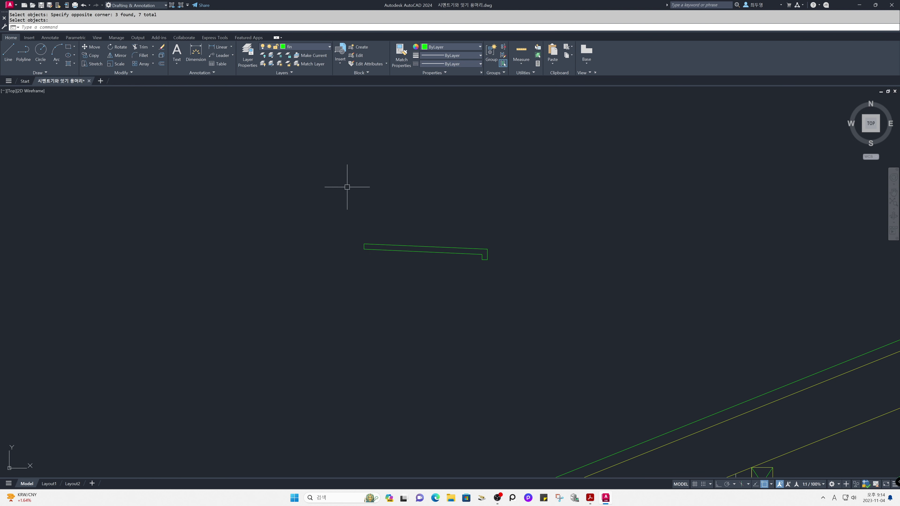
Step: Move the tile profile by its lower right corner onto the eave corner of the roof finish line
{"action": "type", "text": "m"}
{"action": "key", "text": "Return"}
{"action": "left_click", "coordinate": [346, 187]}
{"action": "left_click", "coordinate": [517, 300]}
{"action": "key", "text": "Return"}
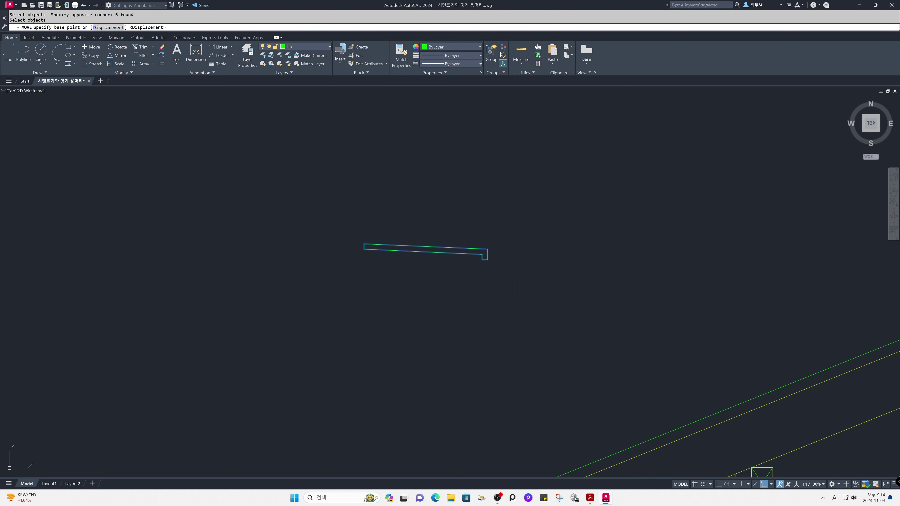
{"action": "left_click", "coordinate": [487, 260]}
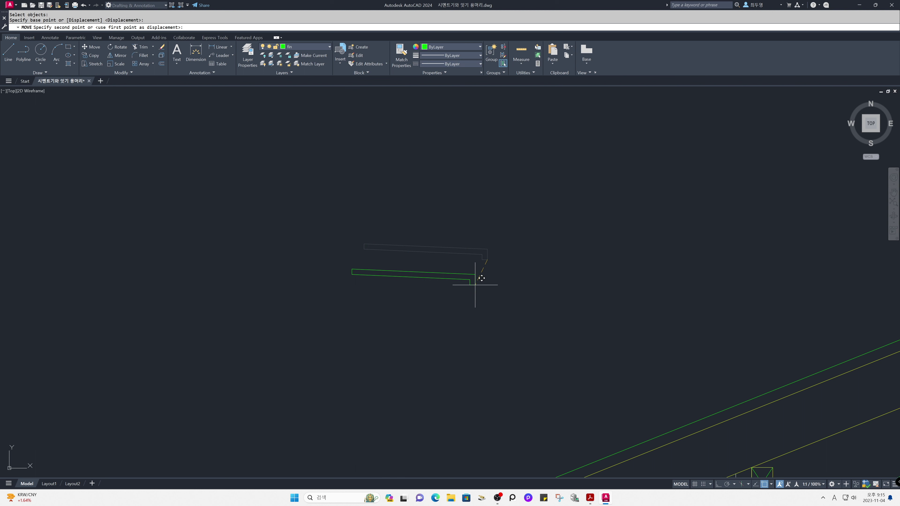
{"action": "type", "text": "'z"}
{"action": "key", "text": "Return"}
{"action": "key", "text": "Return"}
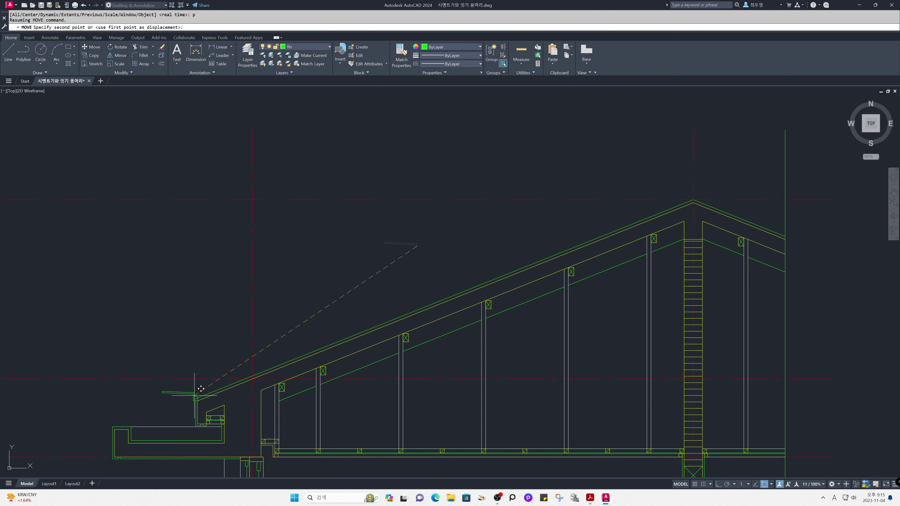
{"action": "left_click", "coordinate": [201, 392]}
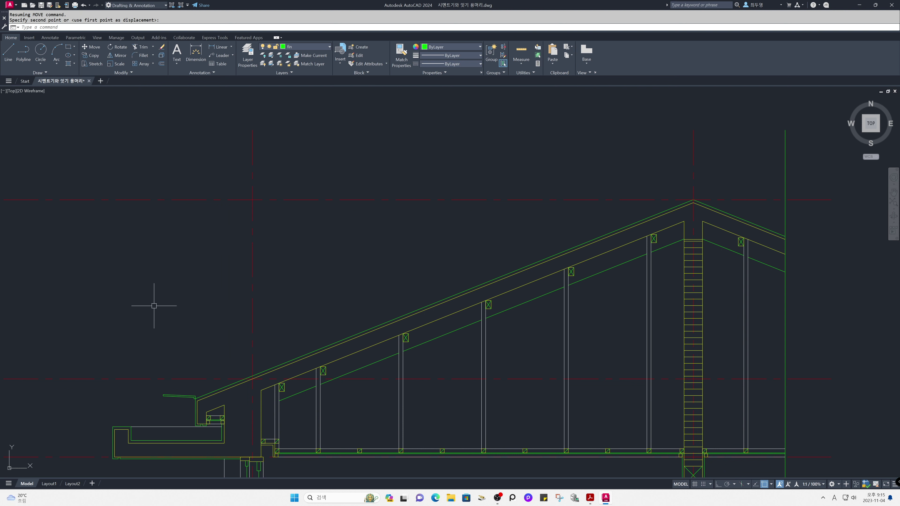
Step: Rotate the tile profile about the eave corner to align it with the roof slope
{"action": "type", "text": "z"}
{"action": "key", "text": "Return"}
{"action": "left_click", "coordinate": [136, 309]}
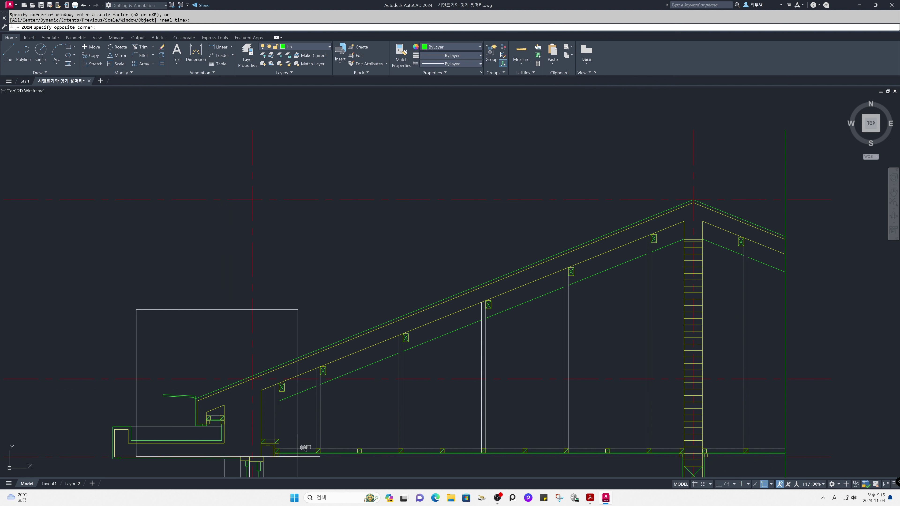
{"action": "left_click", "coordinate": [305, 471]}
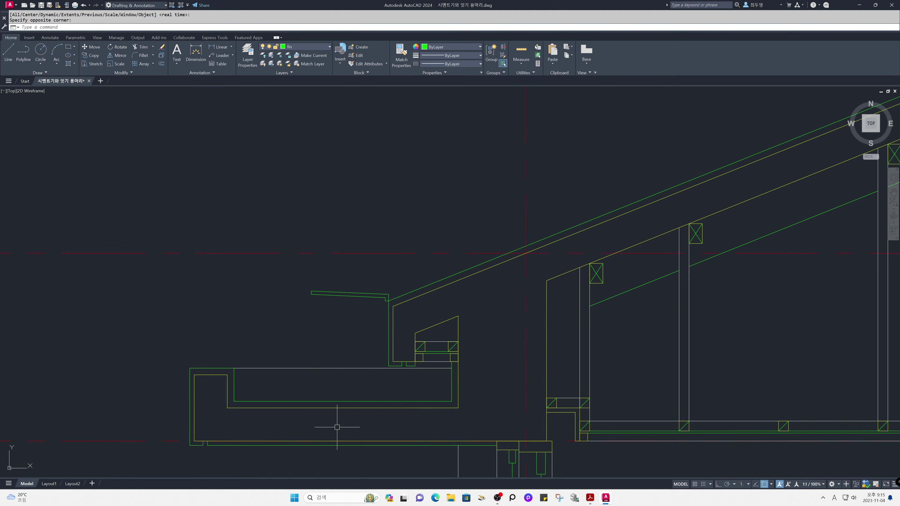
{"action": "type", "text": "ro"}
{"action": "key", "text": "Return"}
{"action": "type", "text": "p"}
{"action": "key", "text": "Return"}
{"action": "key", "text": "Return"}
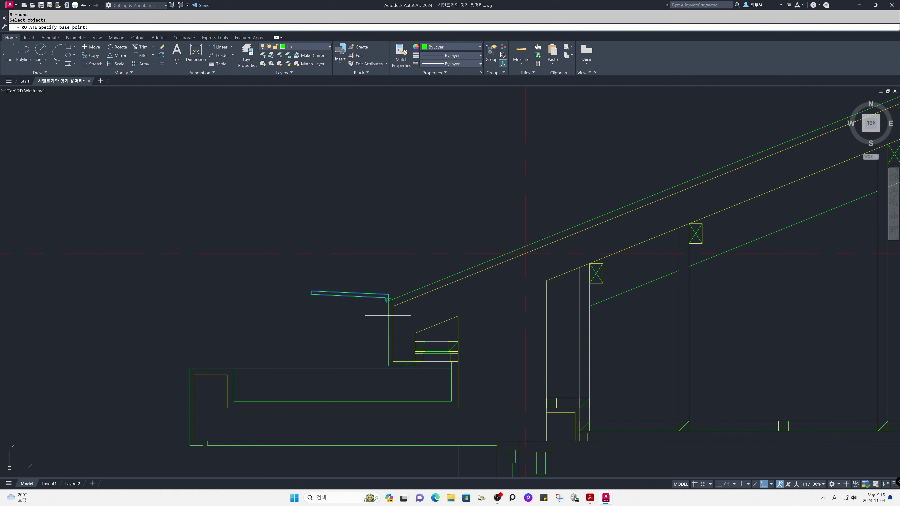
{"action": "left_click", "coordinate": [387, 300]}
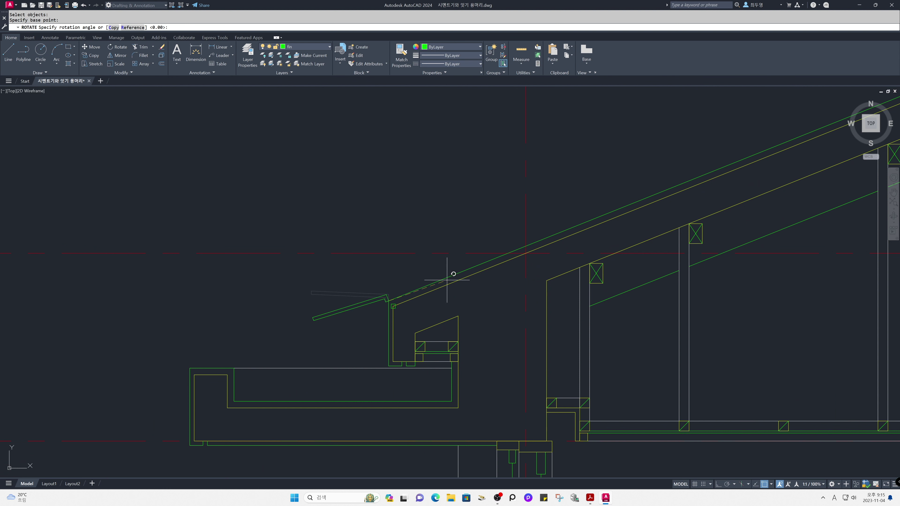
{"action": "left_click", "coordinate": [524, 246]}
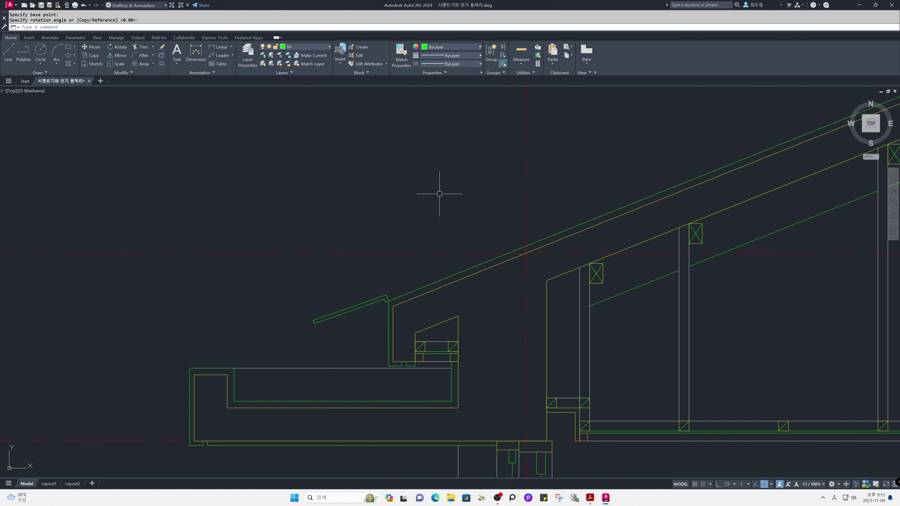
Step: Create a path array of the tile profile along the roof slope line with 320 spacing between items
{"action": "type", "text": "AR"}
{"action": "key", "text": "Return"}
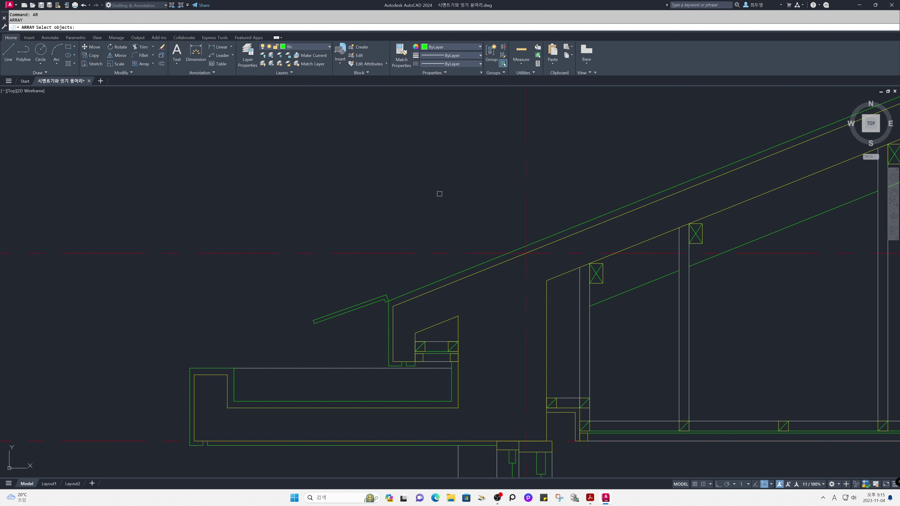
{"action": "type", "text": "p"}
{"action": "key", "text": "Return"}
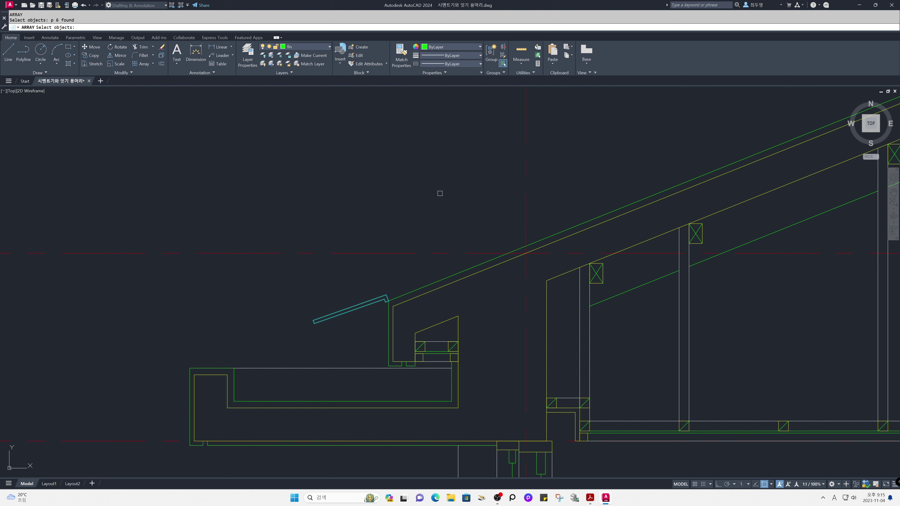
{"action": "key", "text": "Return"}
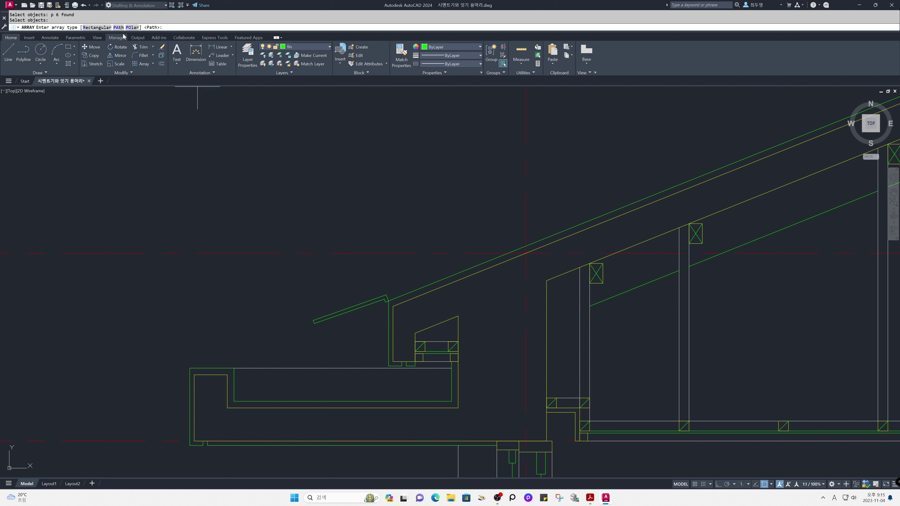
{"action": "type", "text": "PA"}
{"action": "key", "text": "Return"}
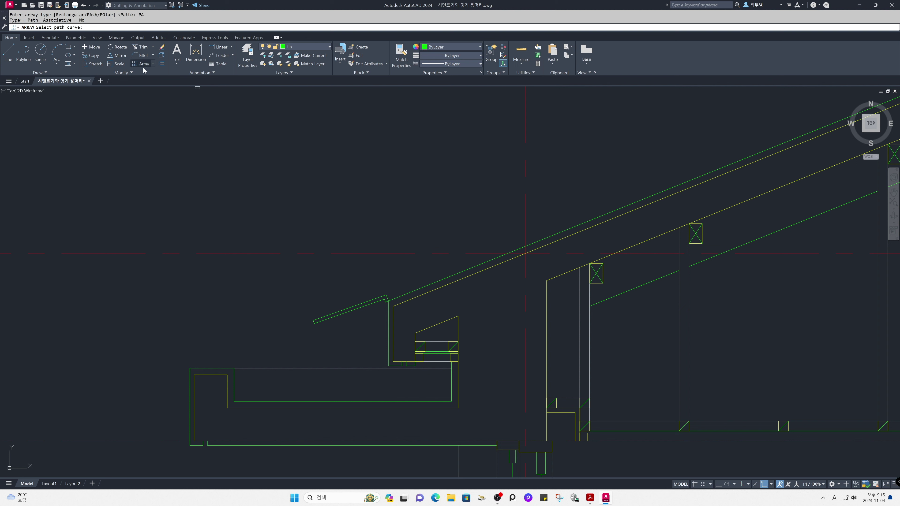
{"action": "left_click", "coordinate": [424, 286]}
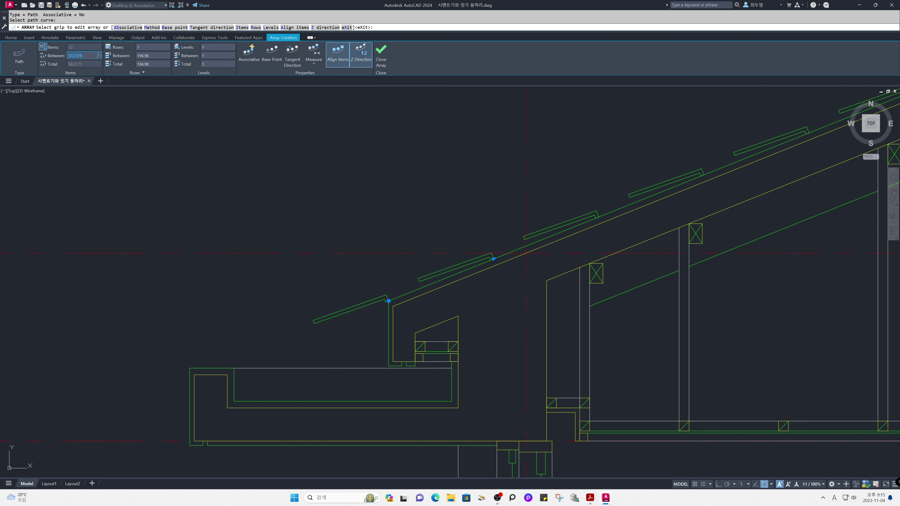
{"action": "type", "text": "320"}
{"action": "key", "text": "Return"}
{"action": "left_click", "coordinate": [381, 69]}
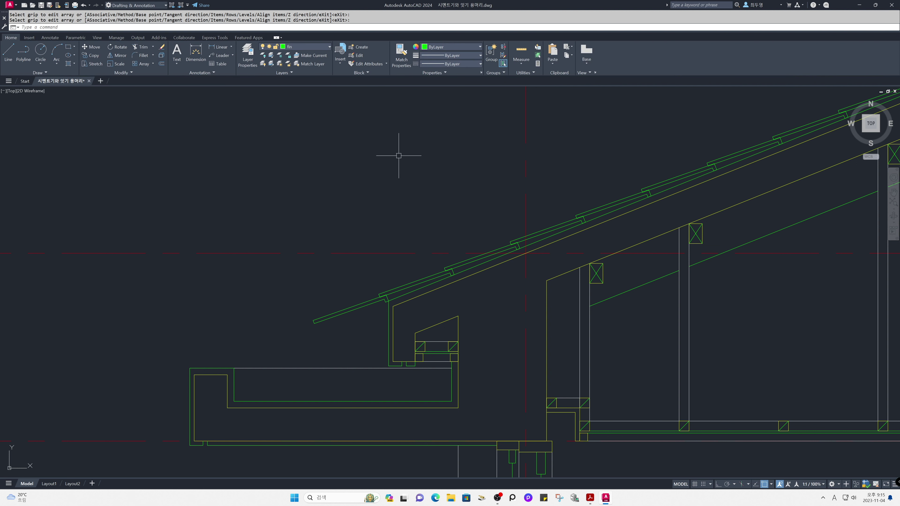
Step: Erase the lowest tile overhanging the eave, keeping only its short end line at the eave corner
{"action": "type", "text": "z"}
{"action": "key", "text": "Return"}
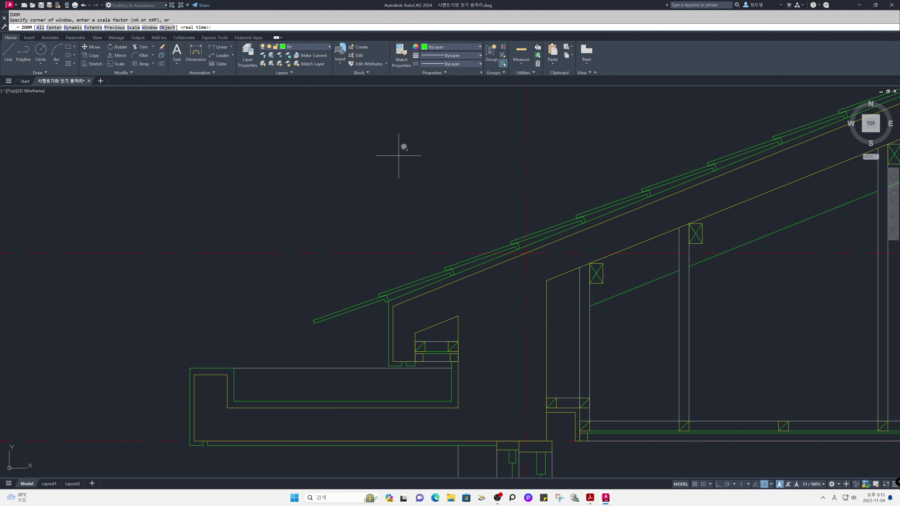
{"action": "type", "text": "p"}
{"action": "key", "text": "Return"}
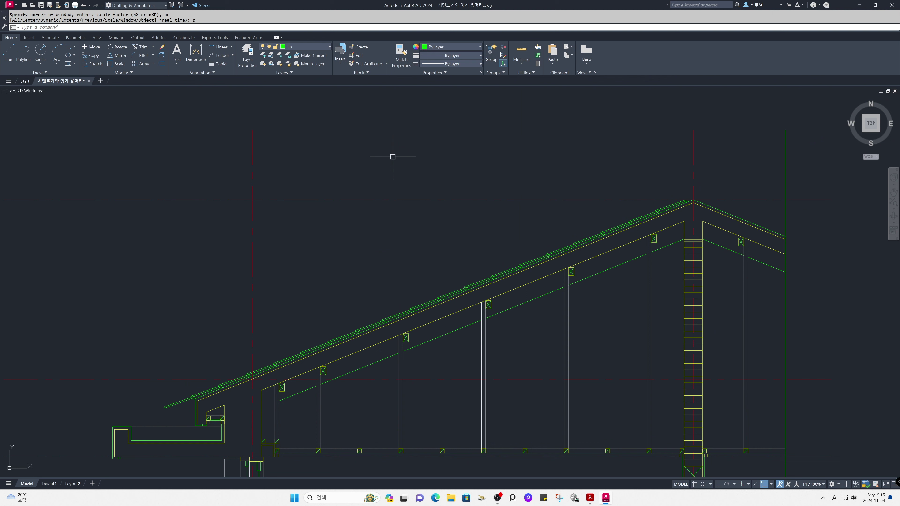
{"action": "key", "text": "Return"}
{"action": "left_click", "coordinate": [157, 374]}
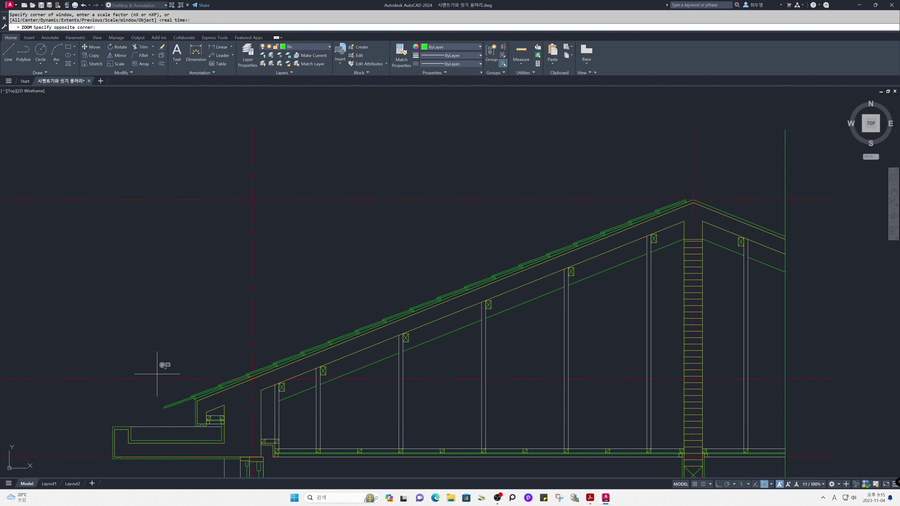
{"action": "left_click", "coordinate": [246, 461]}
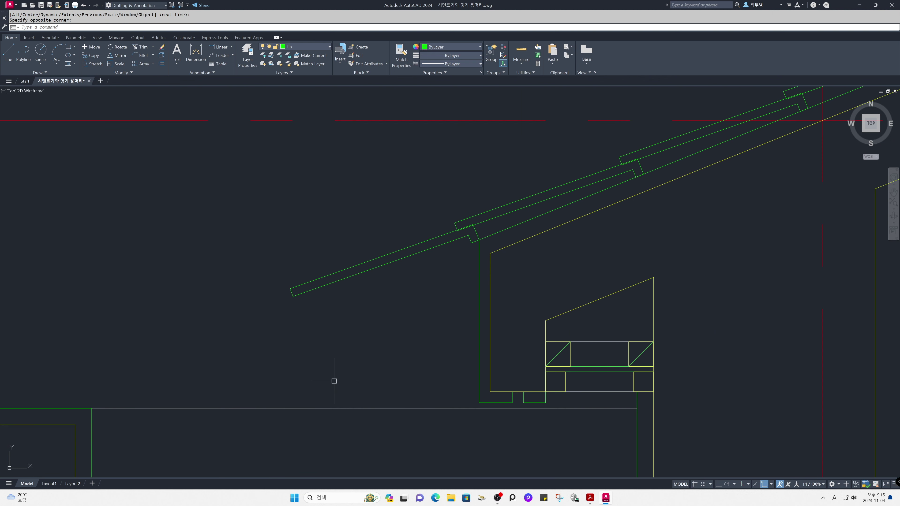
{"action": "type", "text": "e"}
{"action": "key", "text": "Return"}
{"action": "left_click", "coordinate": [373, 338]}
{"action": "left_click", "coordinate": [262, 256]}
{"action": "left_click", "coordinate": [468, 238]}
{"action": "key", "text": "Return"}
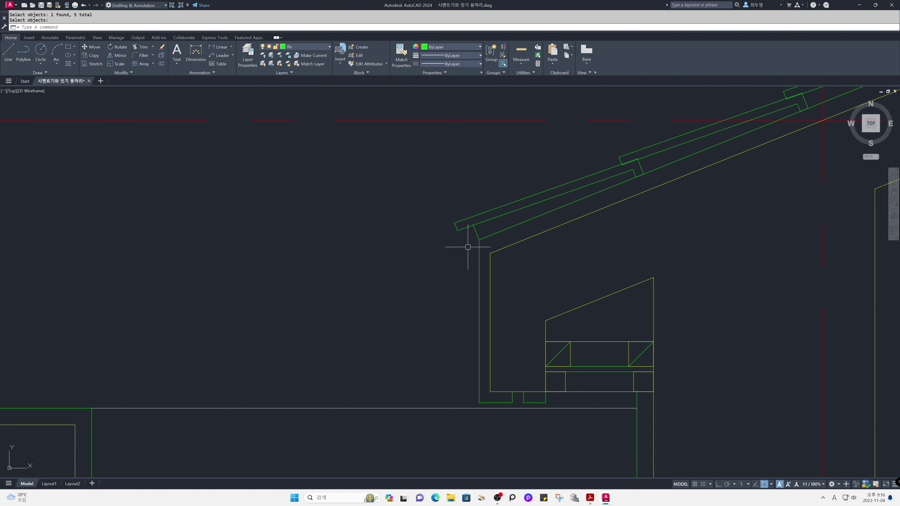
Step: Offset the short end line at the eave corner 20 inward, up the roof slope
{"action": "type", "text": "o"}
{"action": "key", "text": "Return"}
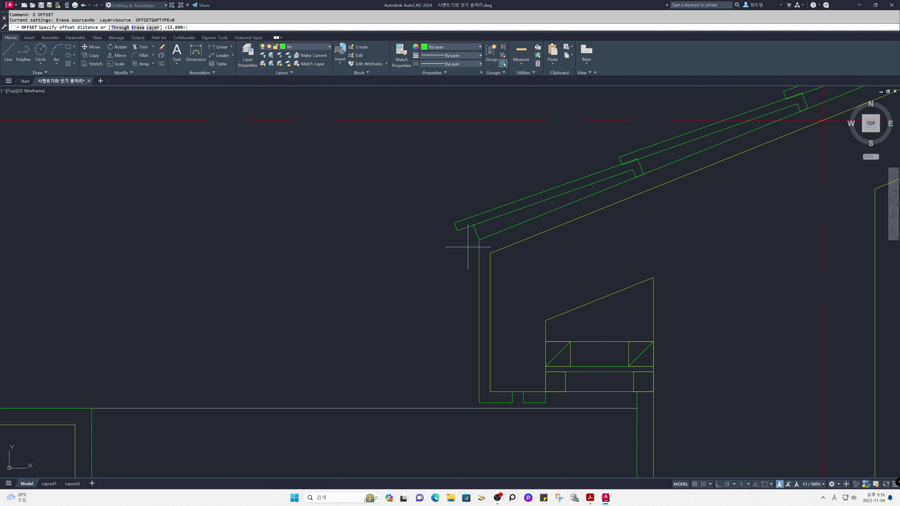
{"action": "key", "text": "Return"}
{"action": "left_click", "coordinate": [475, 235]}
{"action": "left_click", "coordinate": [501, 237]}
{"action": "key", "text": "Return"}
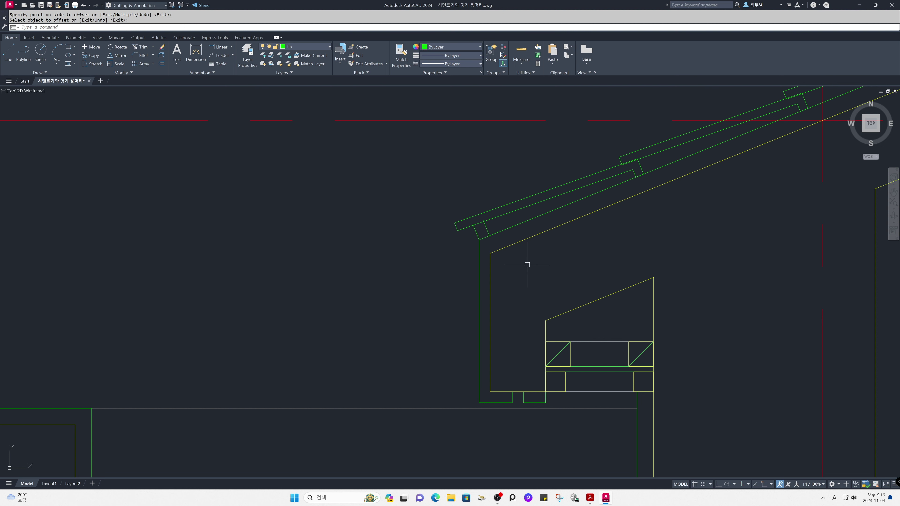
Step: Offset the short end line at the eave corner 50 outward, beyond the eave
{"action": "key", "text": "Return"}
{"action": "type", "text": "50"}
{"action": "key", "text": "Return"}
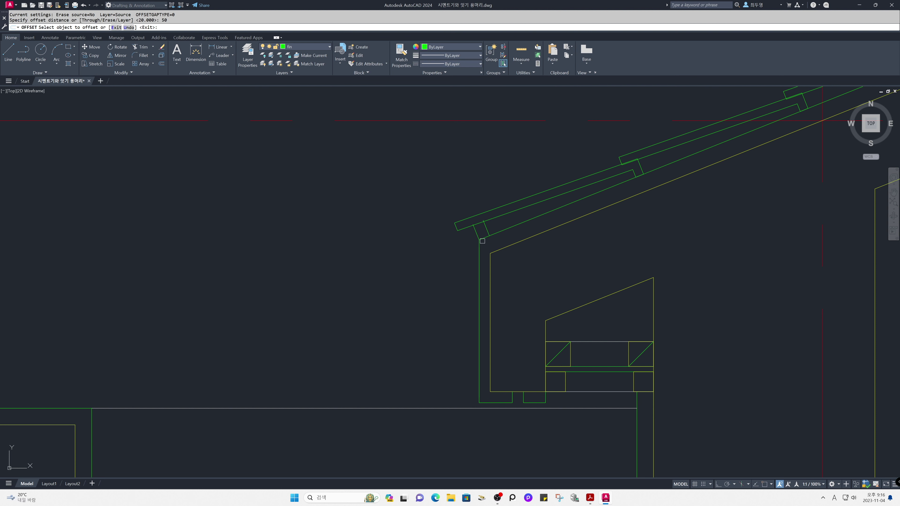
{"action": "left_click", "coordinate": [477, 233]}
{"action": "left_click", "coordinate": [419, 248]}
{"action": "key", "text": "Return"}
Step: Offset the outermost short line 15 back toward the eave
{"action": "key", "text": "Return"}
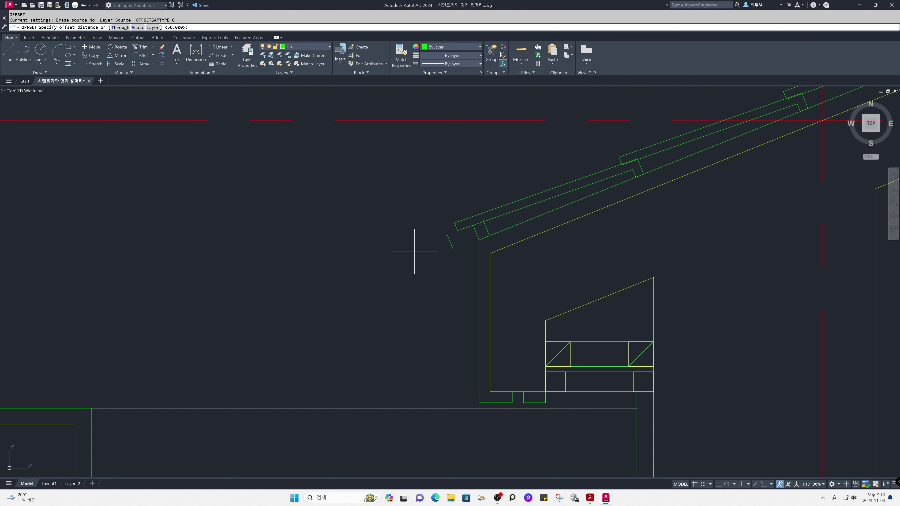
{"action": "type", "text": "15"}
{"action": "key", "text": "Return"}
{"action": "left_click", "coordinate": [450, 243]}
{"action": "left_click", "coordinate": [459, 239]}
{"action": "key", "text": "Return"}
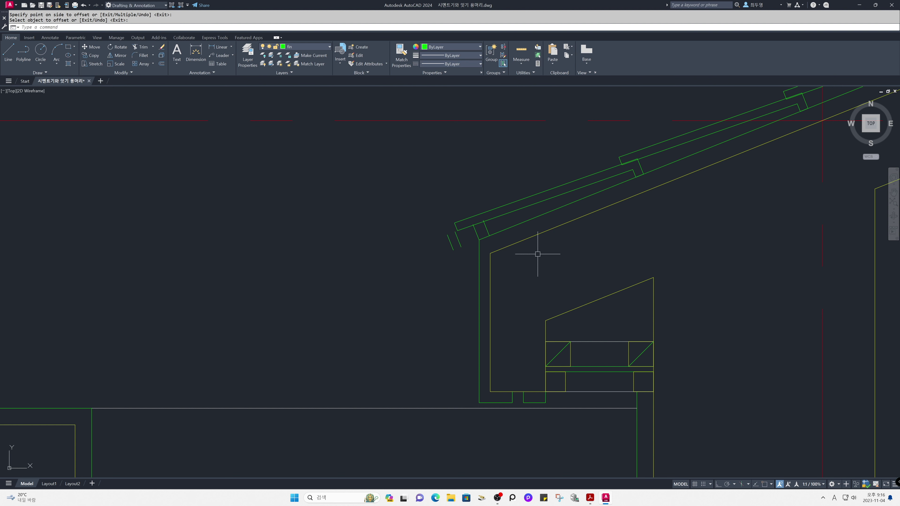
Step: Fillet the lowest tile's upper and lower lines to the outer and inner short lines with radius 0 to form sharp corners
{"action": "type", "text": "f"}
{"action": "key", "text": "Return"}
{"action": "type", "text": "m"}
{"action": "key", "text": "Return"}
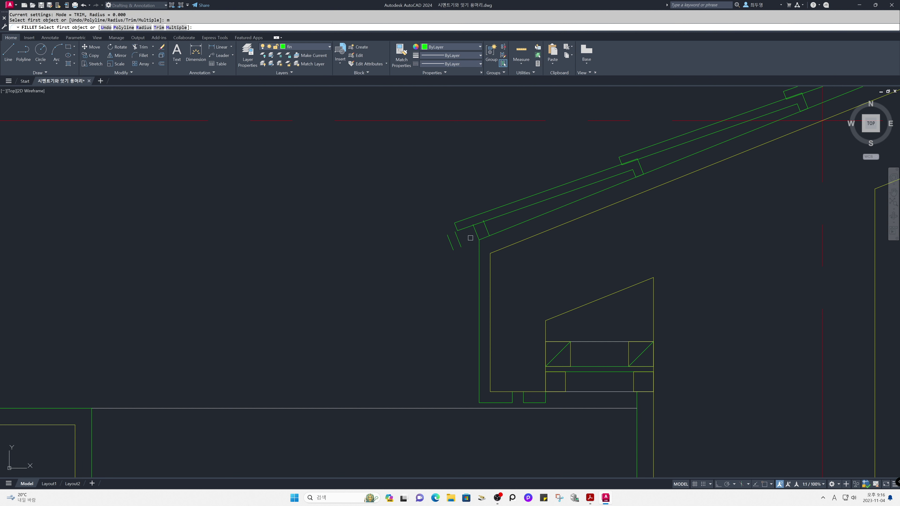
{"action": "left_click", "coordinate": [455, 223]}
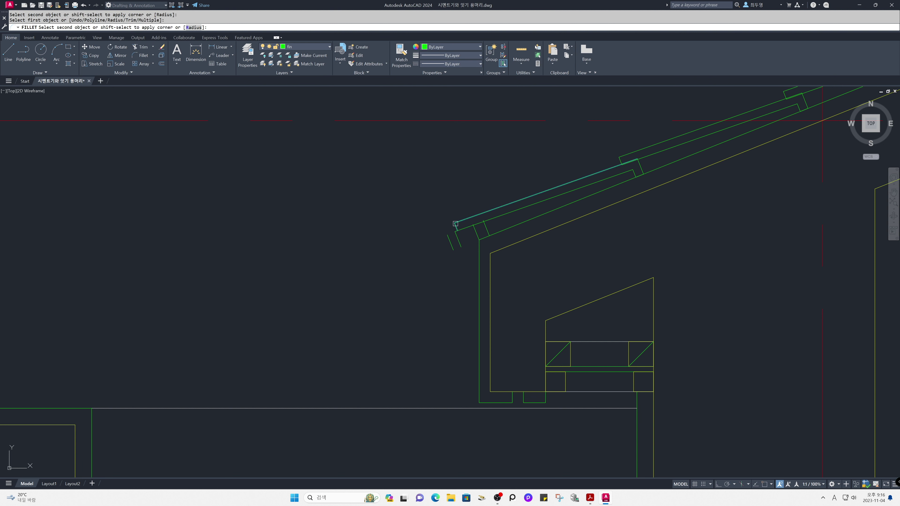
{"action": "key", "text": "Escape"}
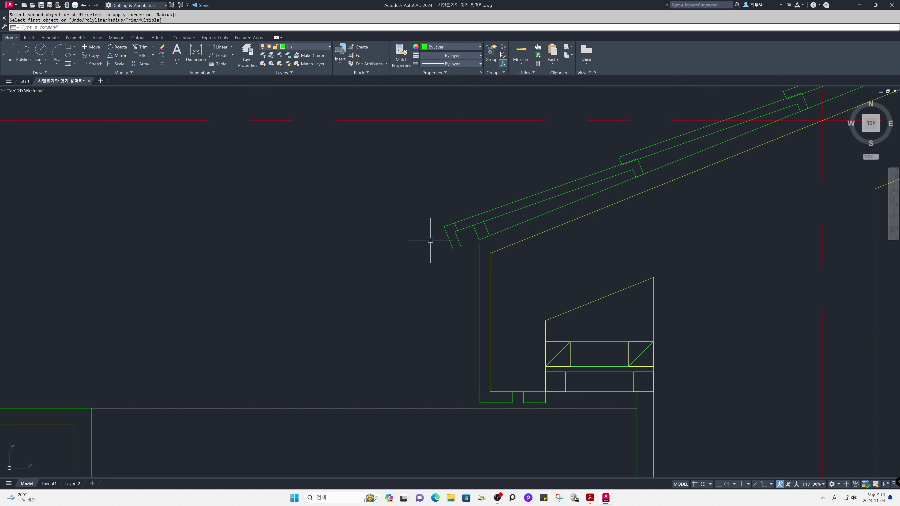
Step: Draw a line closing the bottom of the downturned eave lip between the ends of its two short lines
{"action": "type", "text": "l"}
{"action": "key", "text": "Return"}
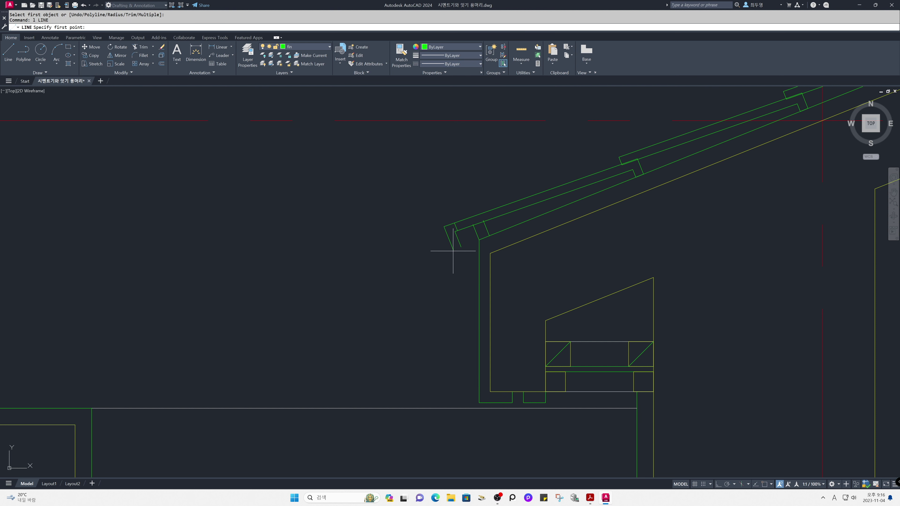
{"action": "left_click", "coordinate": [452, 249]}
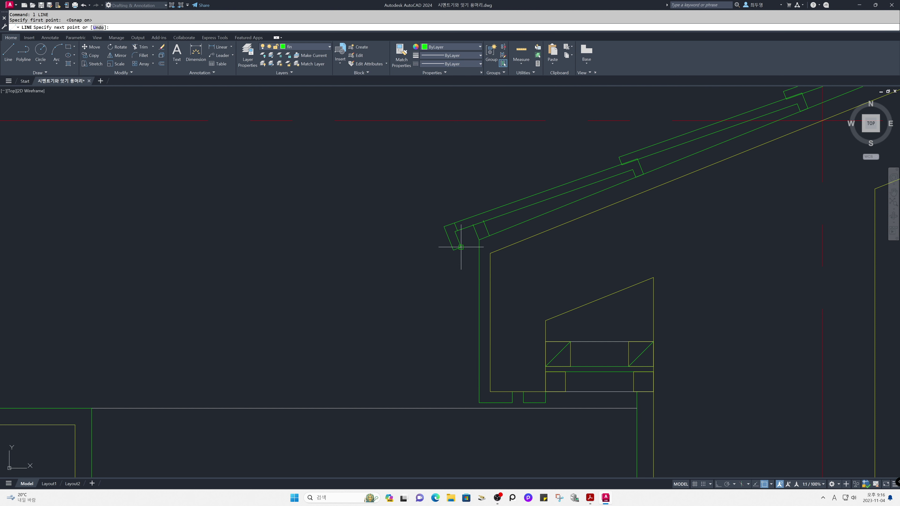
{"action": "left_click", "coordinate": [461, 247]}
{"action": "key", "text": "Return"}
Step: Erase the leftover tile end line crossing the top of the downturned eave lip
{"action": "type", "text": "e"}
{"action": "key", "text": "Return"}
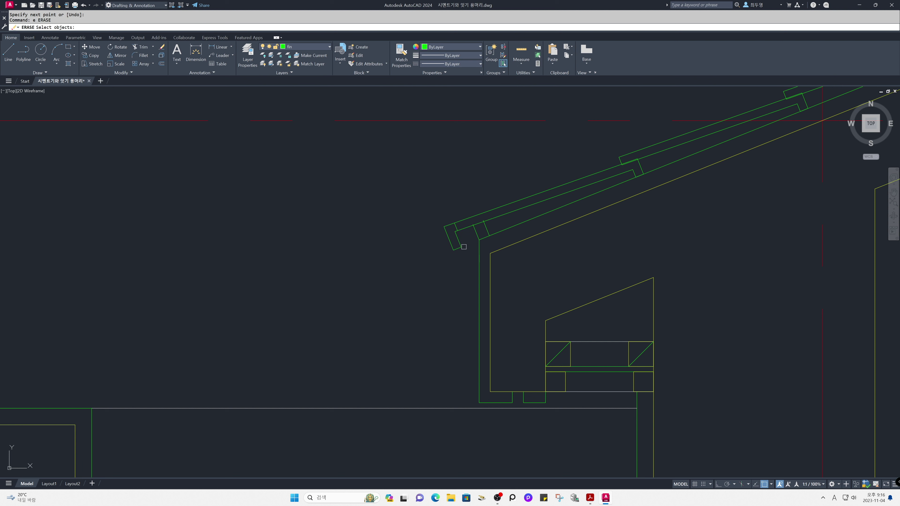
{"action": "left_click", "coordinate": [447, 214]}
{"action": "left_click", "coordinate": [462, 232]}
{"action": "key", "text": "Return"}
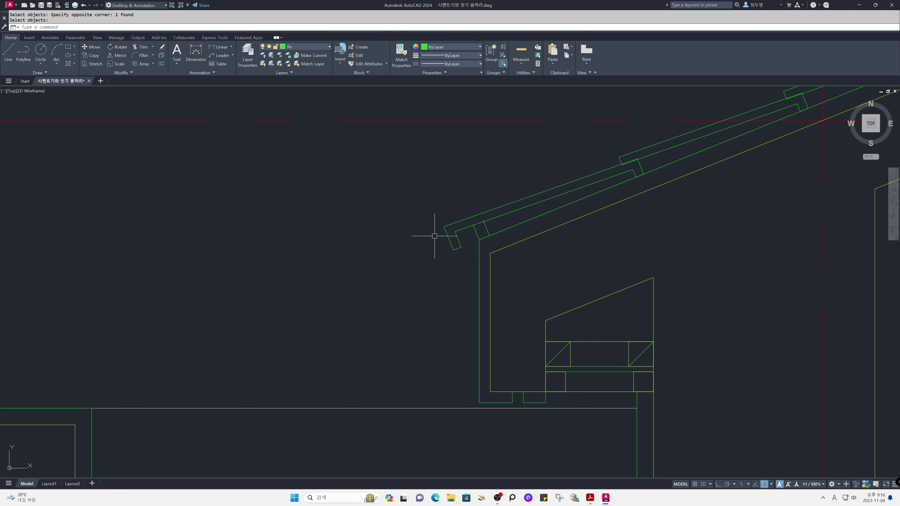
Step: Trim the ends of the two short support lines that project above the lowest tile's underside at the eave corner
{"action": "type", "text": "z"}
{"action": "key", "text": "Return"}
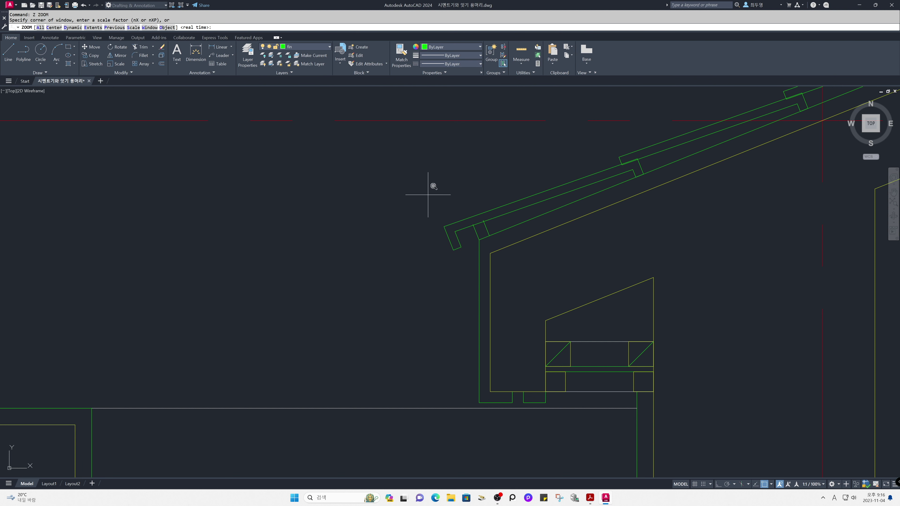
{"action": "left_click", "coordinate": [428, 195]}
{"action": "left_click", "coordinate": [517, 270]}
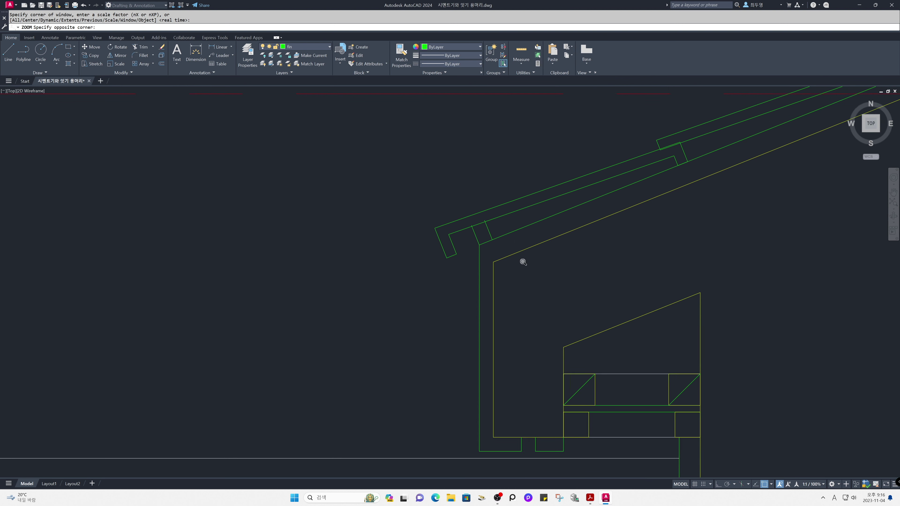
{"action": "type", "text": "tr"}
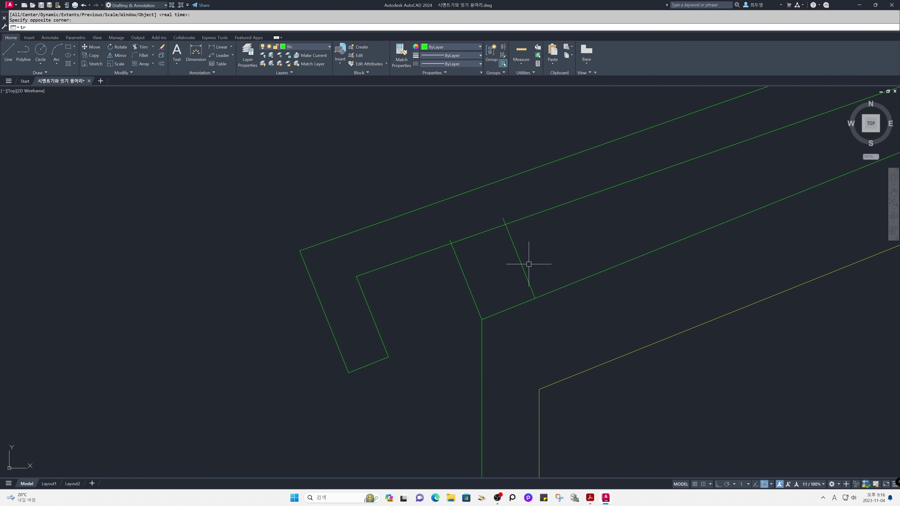
{"action": "key", "text": "Return"}
{"action": "left_click", "coordinate": [503, 218]}
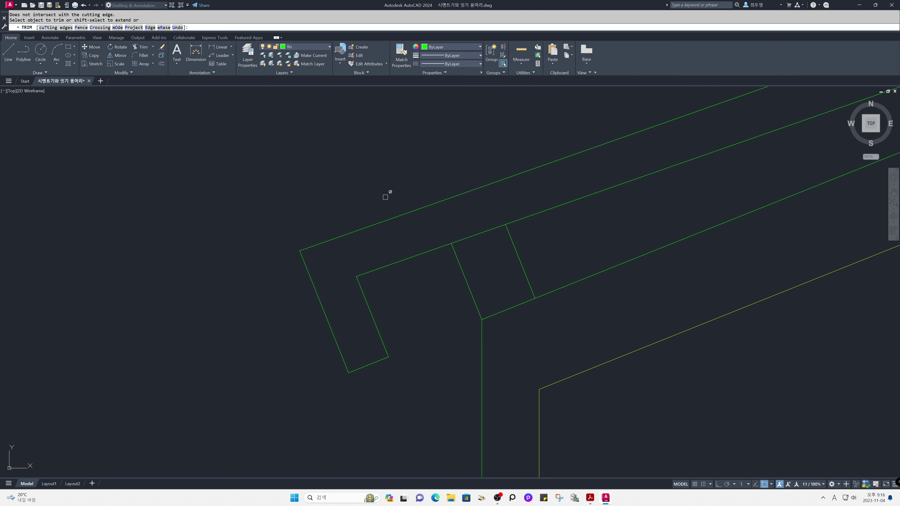
{"action": "key", "text": "Return"}
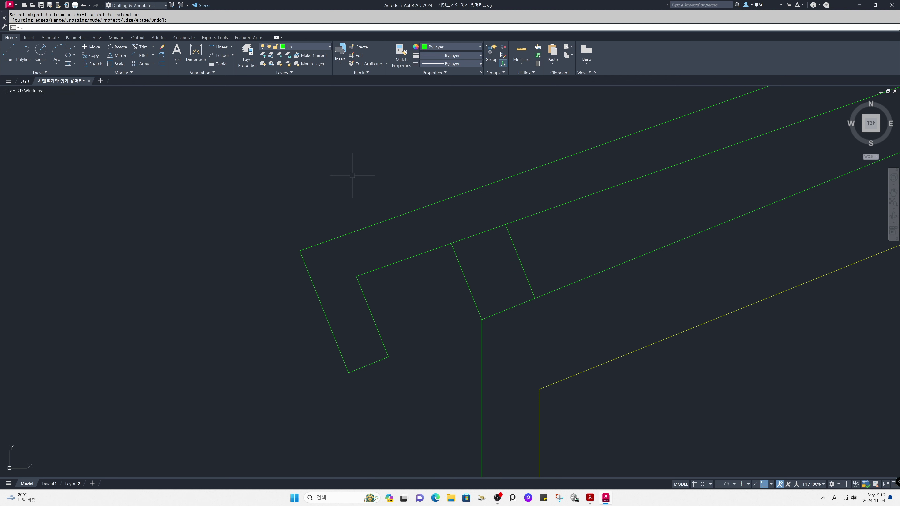
Step: Mirror the five uppermost roof tiles across the vertical centerline through the ridge, keeping the originals
{"action": "type", "text": "z"}
{"action": "key", "text": "Return"}
{"action": "key", "text": "Return"}
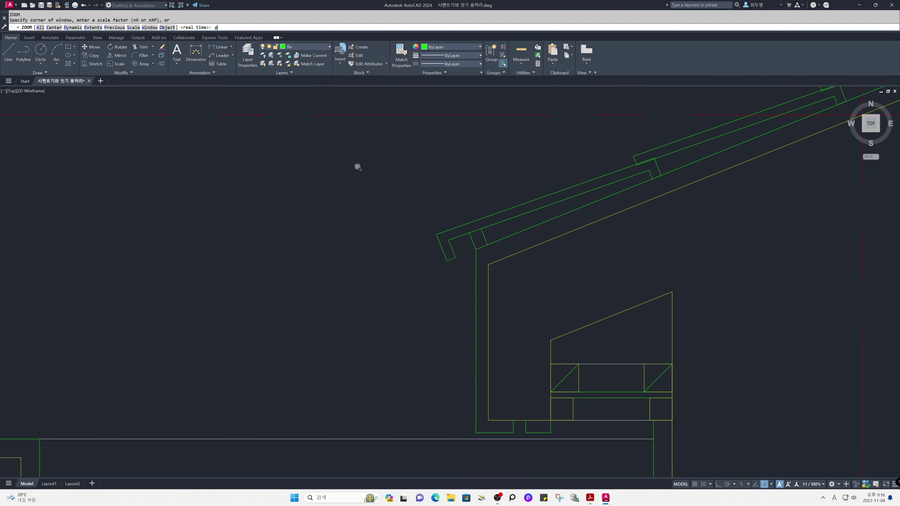
{"action": "key", "text": "Return"}
{"action": "type", "text": "p"}
{"action": "key", "text": "Return"}
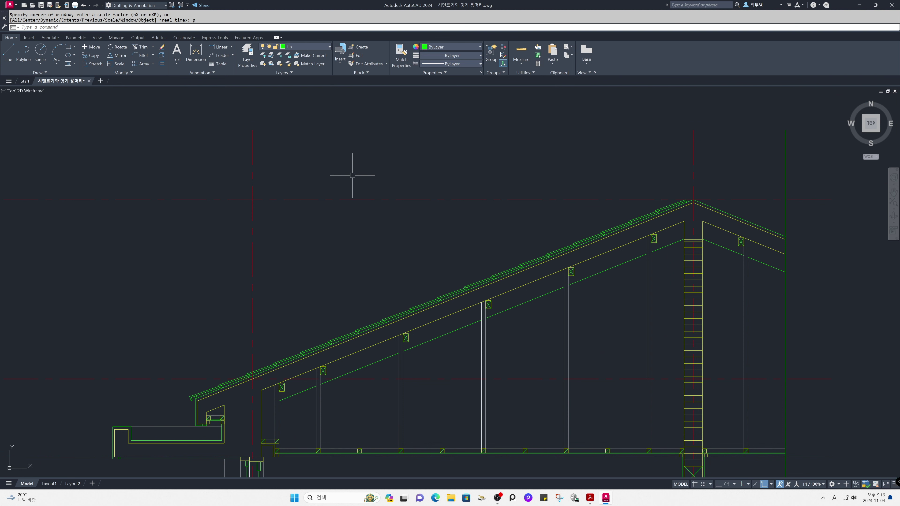
{"action": "key", "text": "Return"}
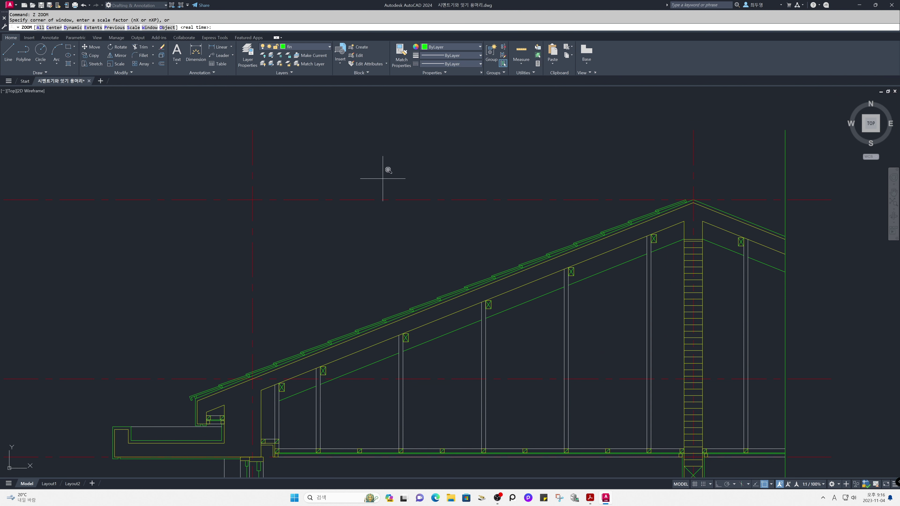
{"action": "left_click", "coordinate": [593, 100]}
{"action": "left_click", "coordinate": [799, 276]}
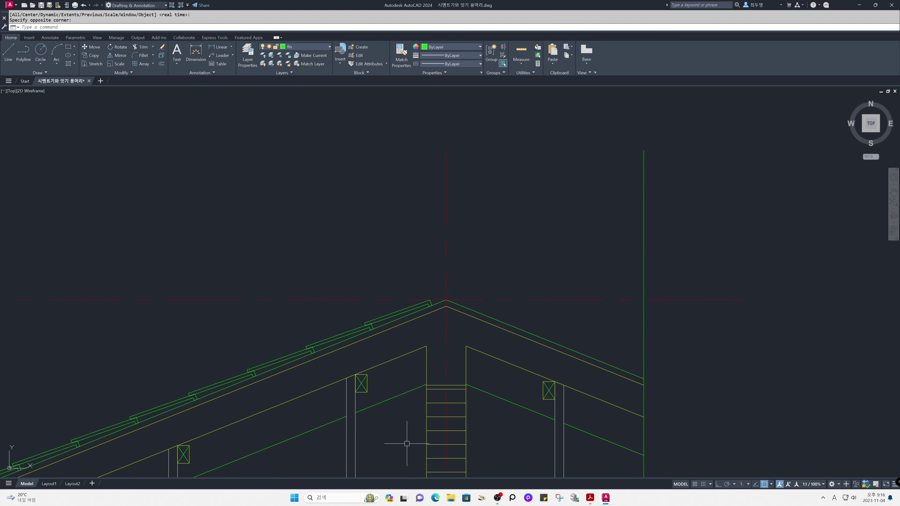
{"action": "type", "text": "mi"}
{"action": "key", "text": "Return"}
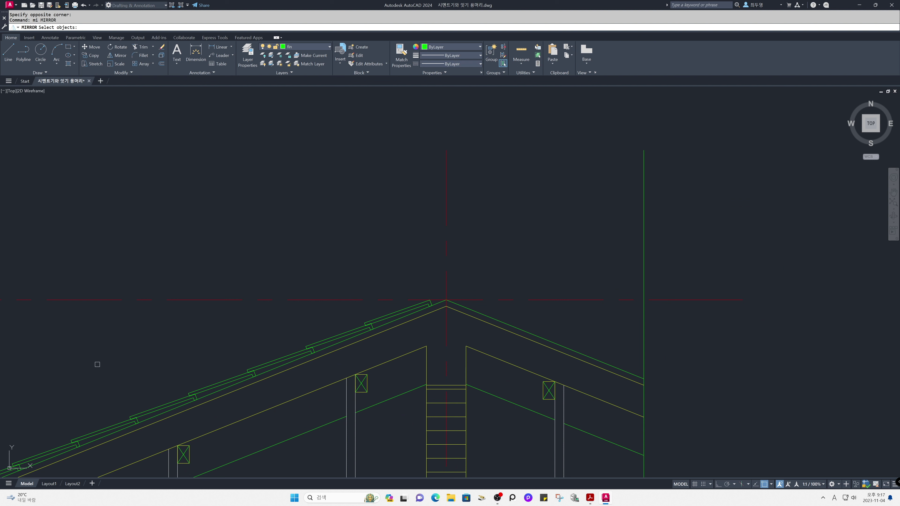
{"action": "mouse_move", "coordinate": [99, 364]}
{"action": "left_mouse_down"}
{"action": "mouse_move", "coordinate": [126, 426]}
{"action": "mouse_move", "coordinate": [202, 417]}
{"action": "mouse_move", "coordinate": [429, 322]}
{"action": "mouse_move", "coordinate": [454, 259]}
{"action": "left_mouse_up"}
{"action": "key", "text": "Return"}
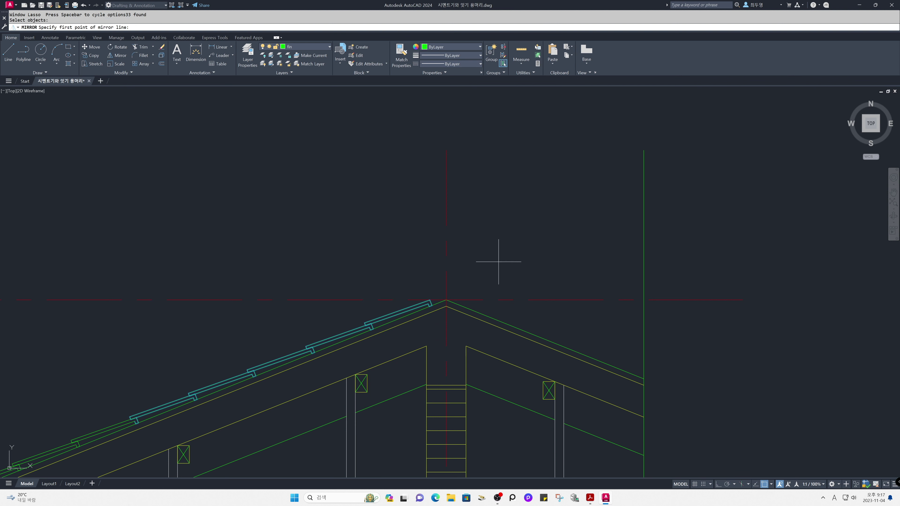
{"action": "key", "text": "F8"}
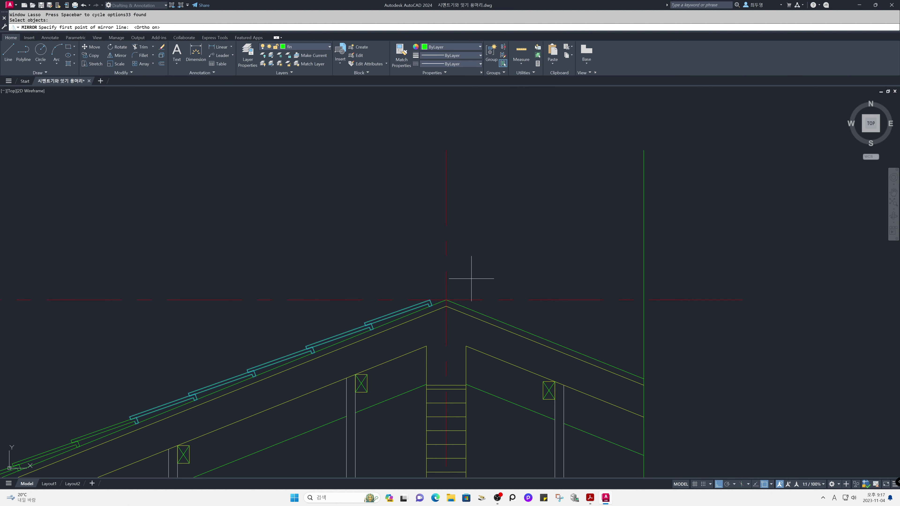
{"action": "left_click", "coordinate": [446, 300]}
{"action": "left_click", "coordinate": [478, 209]}
{"action": "key", "text": "Return"}
Step: Erase the surplus mirrored tile pieces lying beyond the vertical boundary line, keeping the two long lines that cross it
{"action": "type", "text": "z"}
{"action": "key", "text": "Return"}
{"action": "left_click", "coordinate": [592, 280]}
{"action": "left_click", "coordinate": [794, 471]}
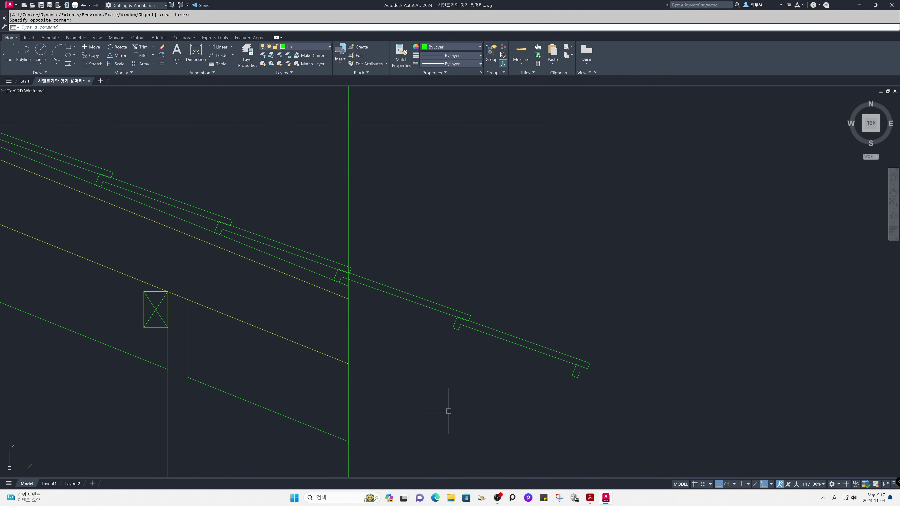
{"action": "type", "text": "e"}
{"action": "key", "text": "Return"}
{"action": "left_click", "coordinate": [413, 258]}
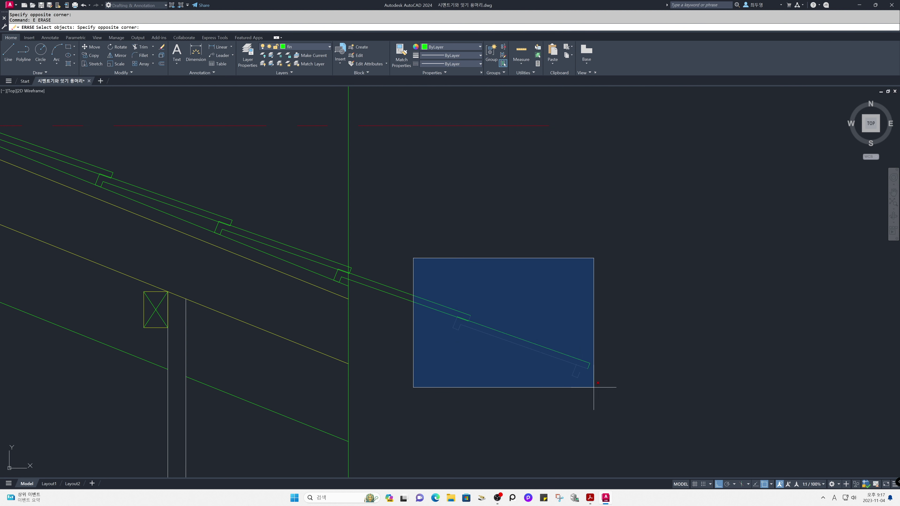
{"action": "left_click", "coordinate": [620, 411]}
{"action": "key", "text": "Return"}
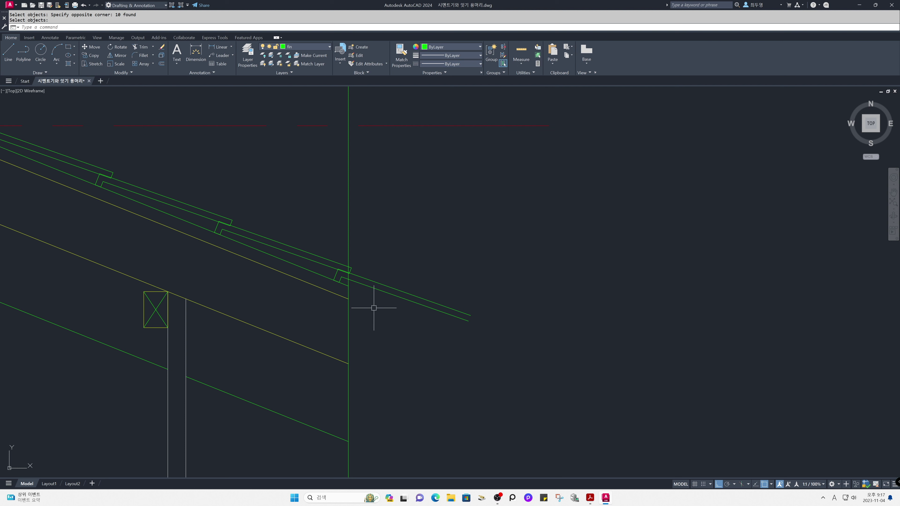
Step: Erase the short tile end line protruding just past the vertical boundary line
{"action": "type", "text": "z"}
{"action": "key", "text": "Return"}
{"action": "left_click", "coordinate": [281, 201]}
{"action": "left_click", "coordinate": [498, 373]}
{"action": "type", "text": "e"}
{"action": "key", "text": "Return"}
{"action": "left_click", "coordinate": [349, 216]}
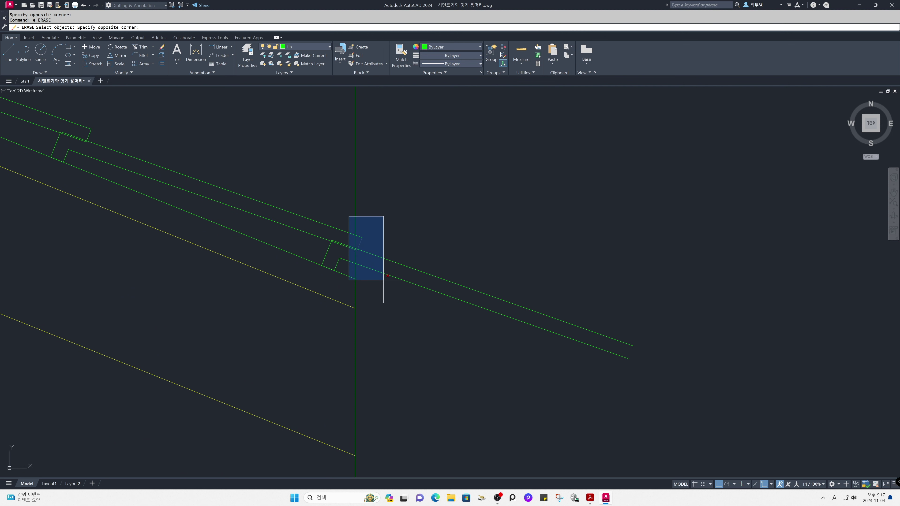
{"action": "left_click", "coordinate": [388, 271]}
{"action": "key", "text": "Return"}
Step: Trim the mirrored tile lines that extend beyond the vertical boundary line, using that line as the cutting edge
{"action": "type", "text": "tr"}
{"action": "key", "text": "Return"}
{"action": "left_click", "coordinate": [356, 293]}
{"action": "key", "text": "Return"}
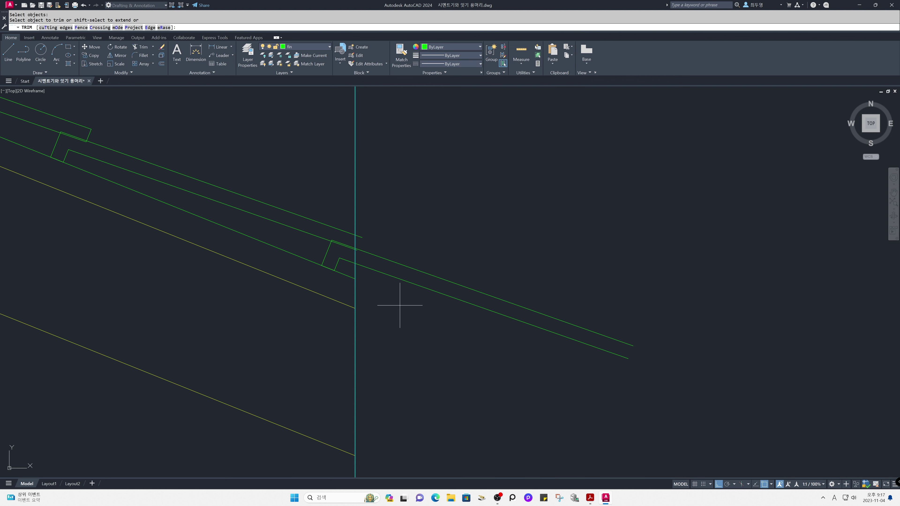
{"action": "left_click", "coordinate": [399, 305]}
{"action": "left_click", "coordinate": [355, 212]}
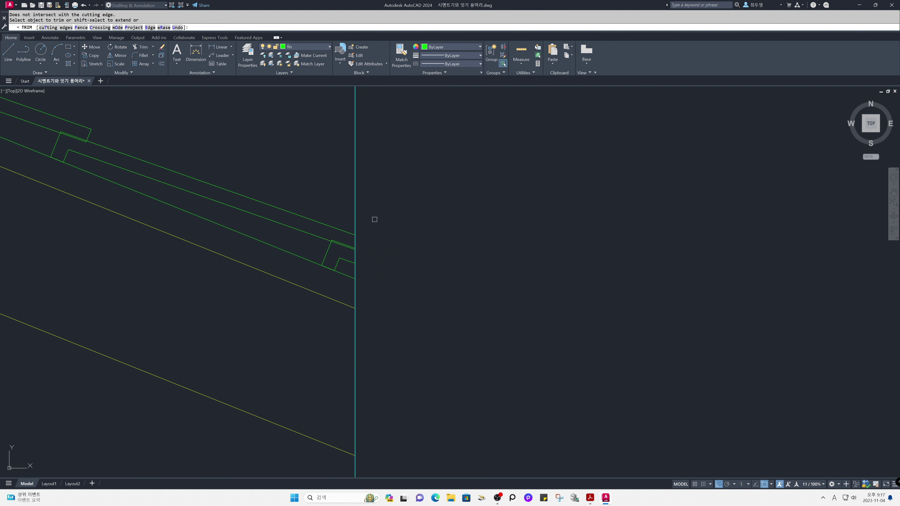
{"action": "key", "text": "Return"}
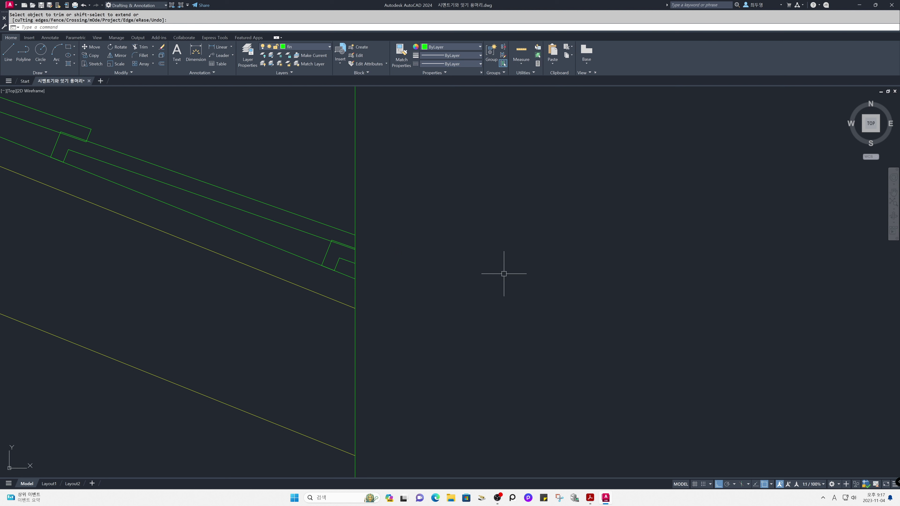
Step: Return to the view of the whole ridge area and make ele the current layer
{"action": "type", "text": "z"}
{"action": "key", "text": "Return"}
{"action": "key", "text": "Return"}
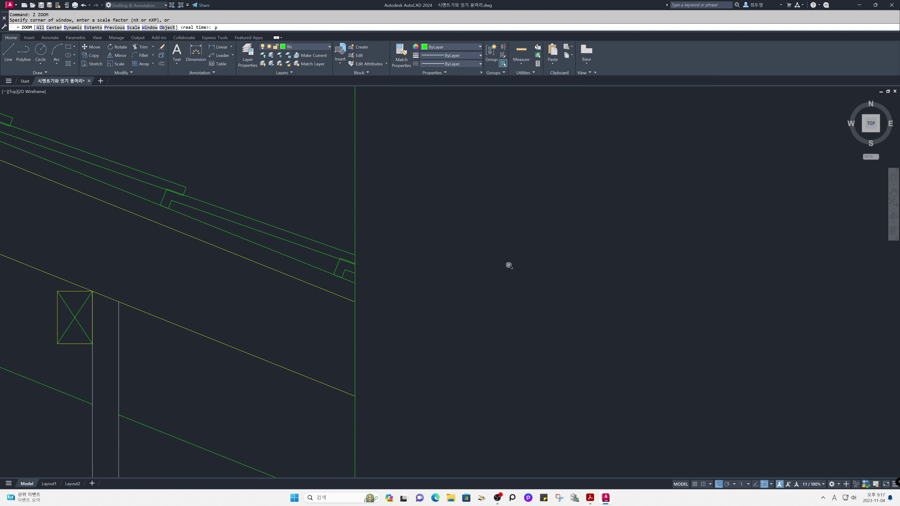
{"action": "key", "text": "Return"}
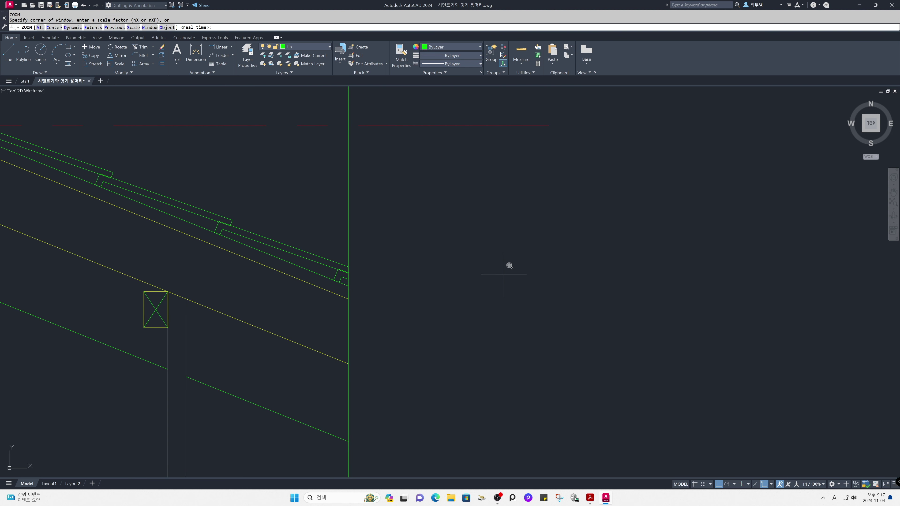
{"action": "type", "text": "p"}
{"action": "key", "text": "Return"}
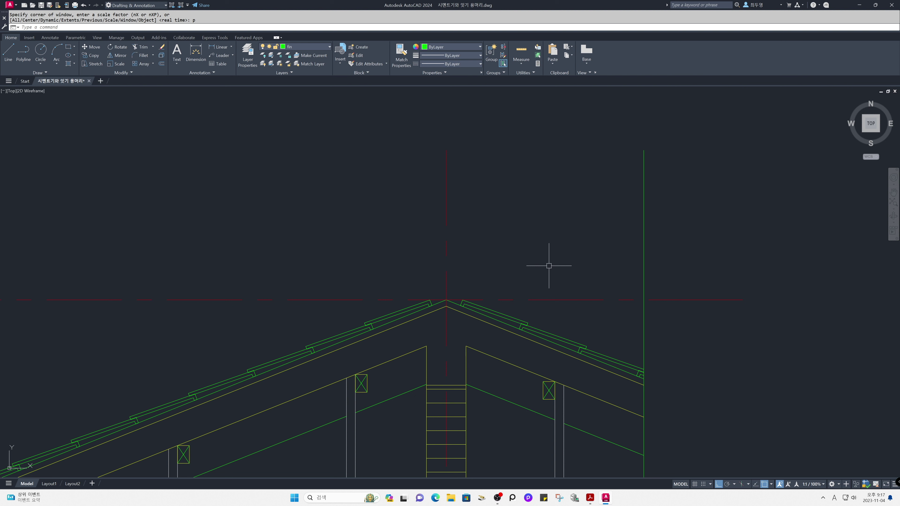
{"action": "left_click", "coordinate": [319, 46]}
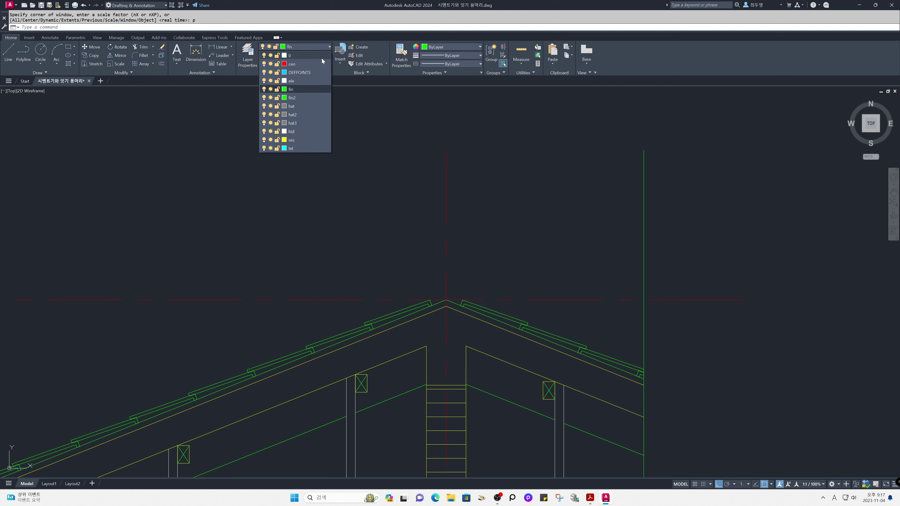
{"action": "left_click", "coordinate": [318, 80]}
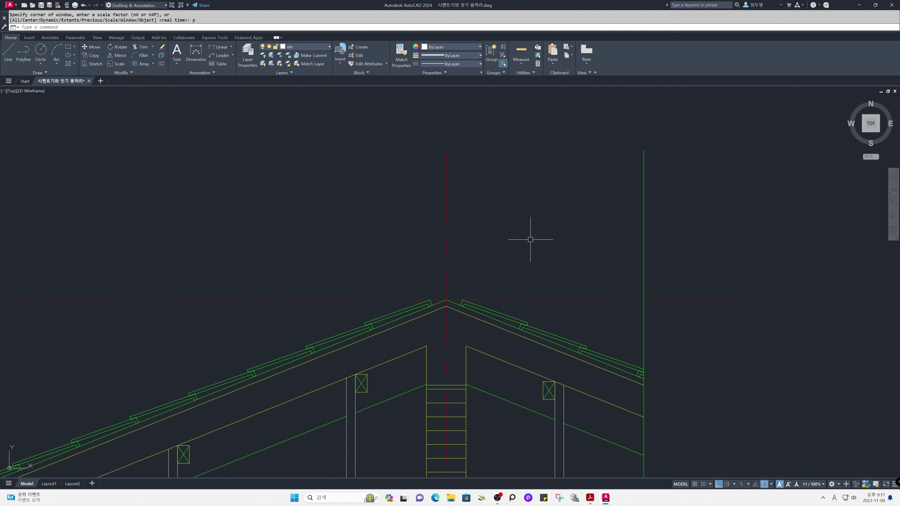
Step: Draw a 180-long horizontal line in the empty area above the mirrored roof slope
{"action": "type", "text": "l"}
{"action": "key", "text": "Return"}
{"action": "left_click", "coordinate": [517, 244]}
{"action": "type", "text": "180"}
{"action": "key", "text": "Return"}
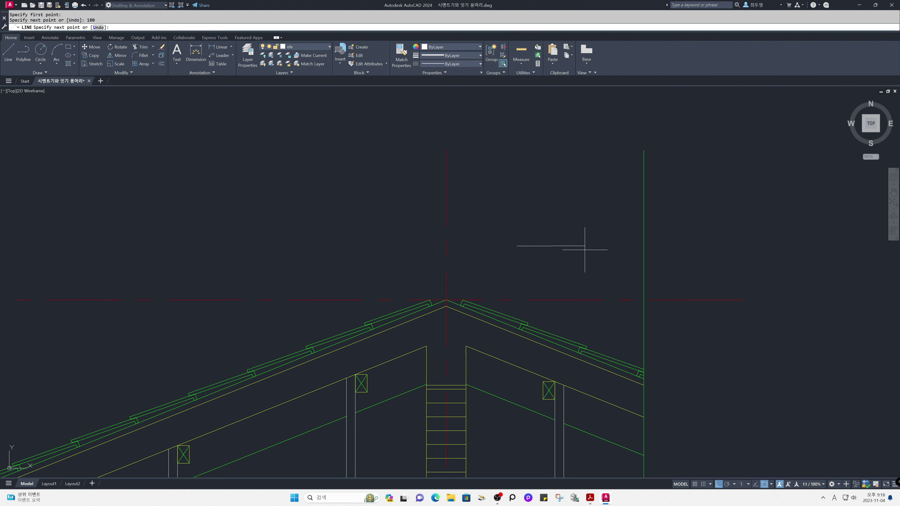
{"action": "key", "text": "Return"}
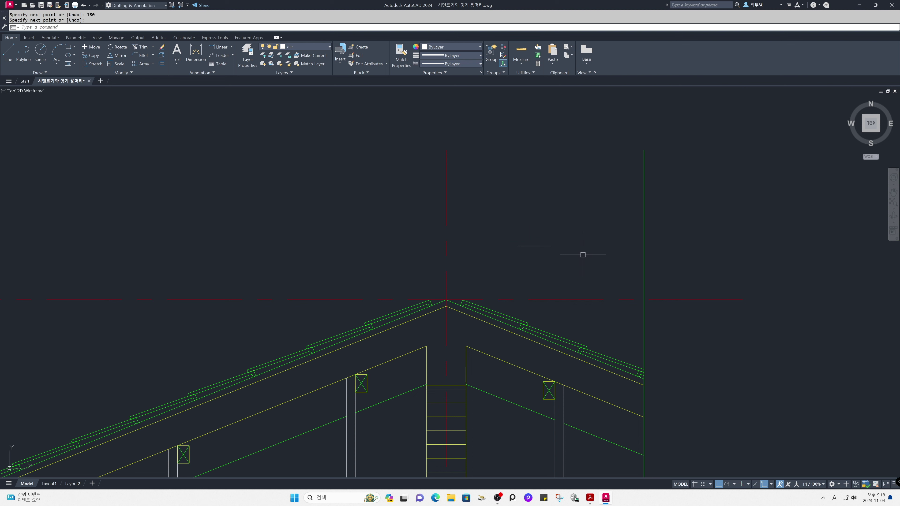
Step: Draw a 100-long vertical line upward from the midpoint of the 180-long horizontal line
{"action": "key", "text": "Return"}
{"action": "right_click", "coordinate": [583, 255], "text": "shift"}
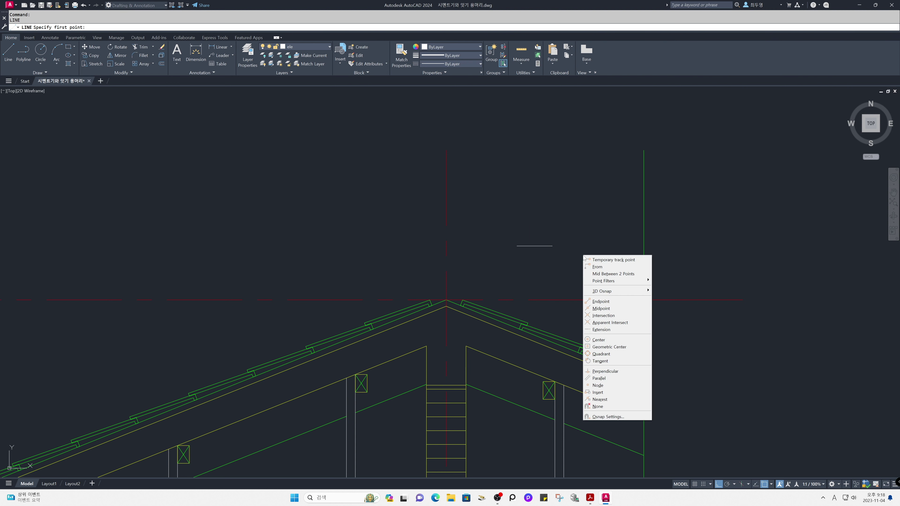
{"action": "left_click", "coordinate": [606, 309]}
{"action": "left_click", "coordinate": [534, 246]}
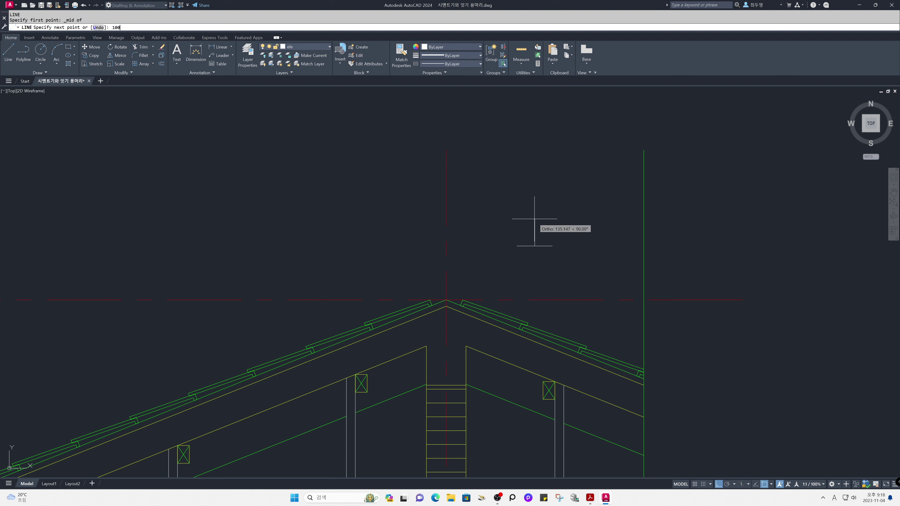
{"action": "type", "text": "100"}
{"action": "key", "text": "Return"}
{"action": "key", "text": "Return"}
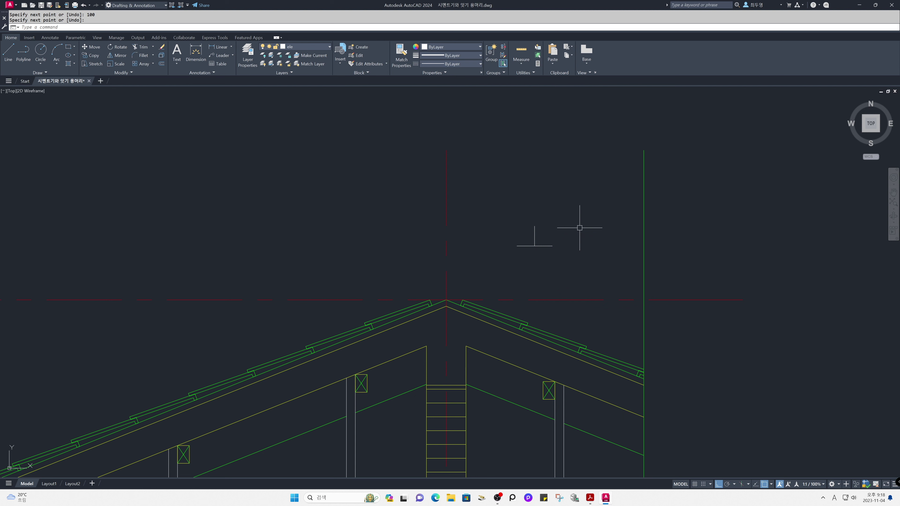
Step: Draw a circle of radius 130 centred on the upper end of the vertical line
{"action": "type", "text": "c"}
{"action": "key", "text": "Return"}
{"action": "left_click", "coordinate": [535, 226]}
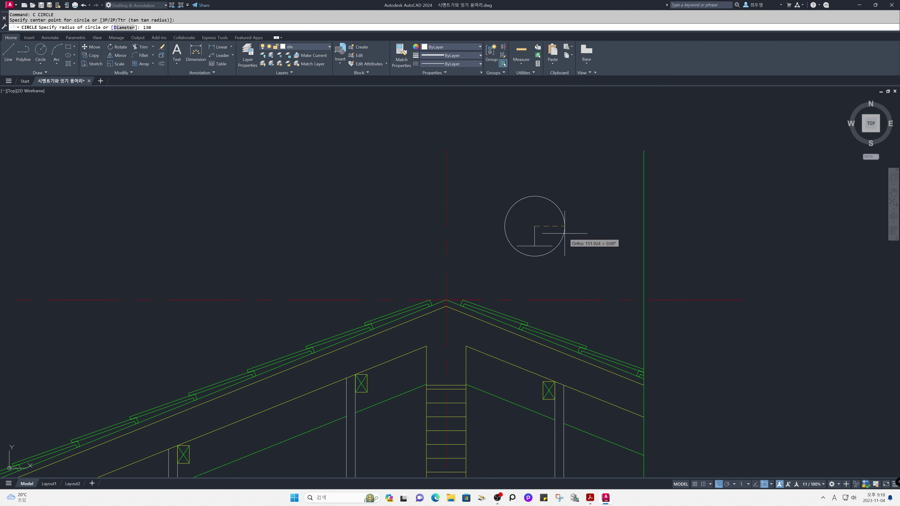
{"action": "key", "text": "Return"}
Step: Draw two circles of radius 110, one centred on each end of the horizontal line
{"action": "type", "text": "z"}
{"action": "key", "text": "Return"}
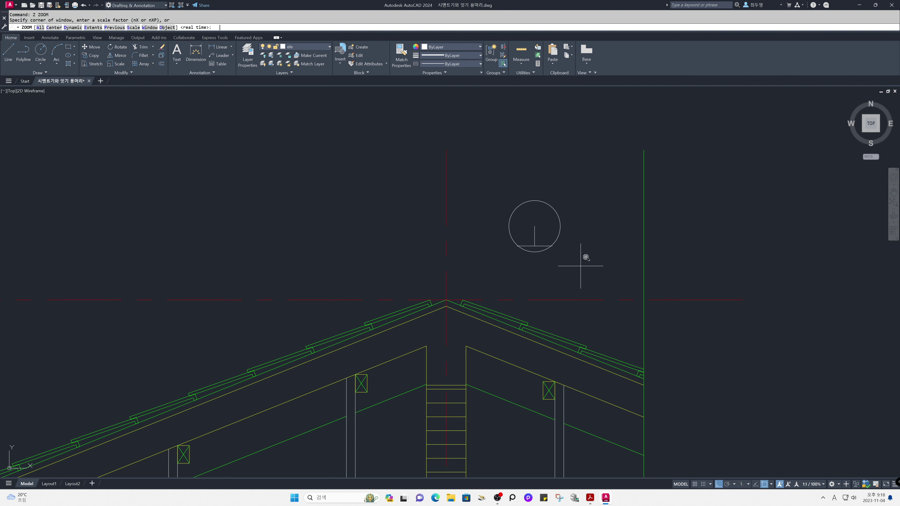
{"action": "left_click", "coordinate": [475, 177]}
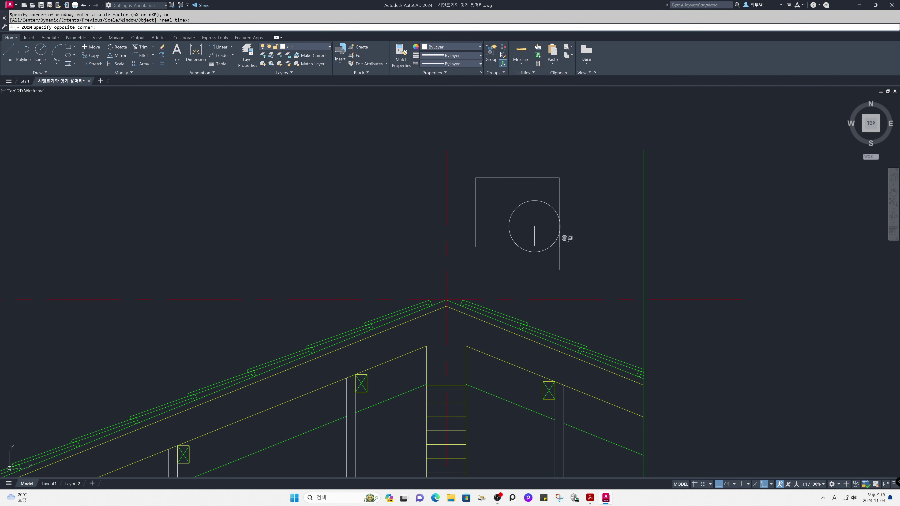
{"action": "left_click", "coordinate": [602, 282]}
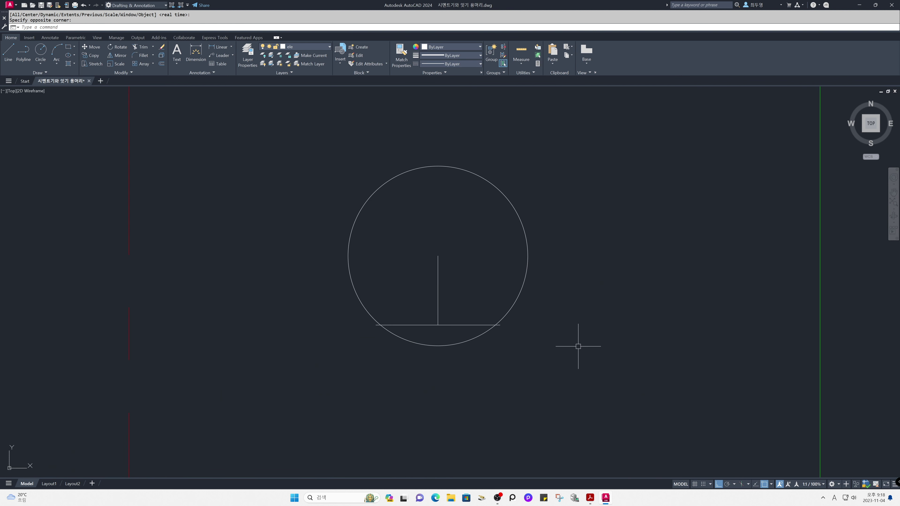
{"action": "type", "text": "c"}
{"action": "key", "text": "Return"}
{"action": "left_click", "coordinate": [500, 325]}
{"action": "type", "text": "11"}
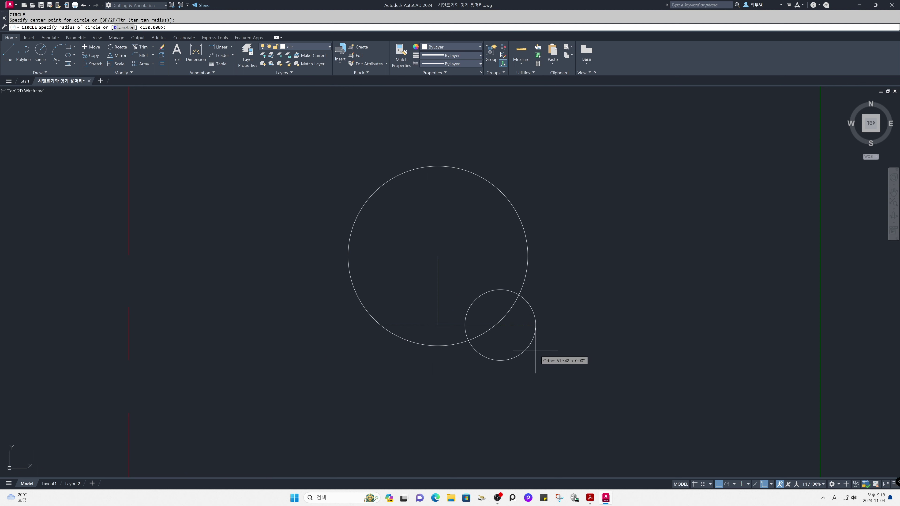
{"action": "type", "text": "0"}
{"action": "key", "text": "Return"}
{"action": "key", "text": "Return"}
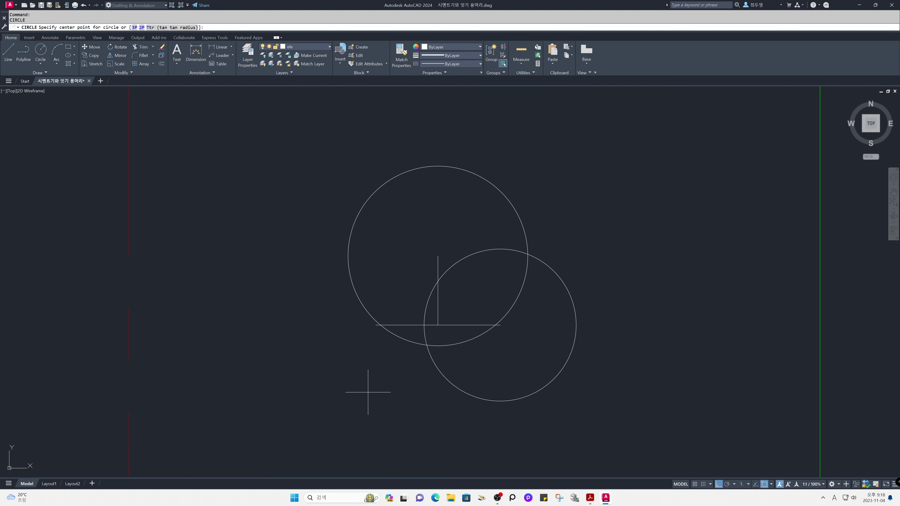
{"action": "left_click", "coordinate": [373, 328]}
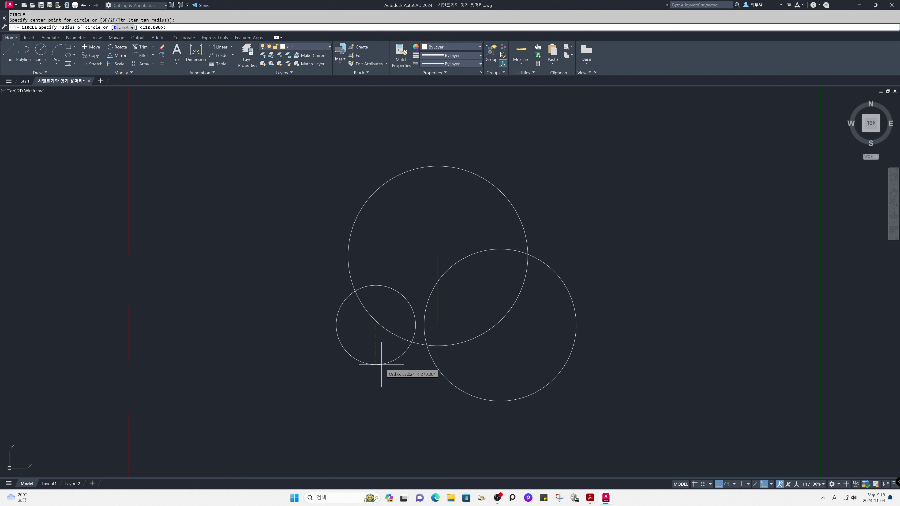
{"action": "key", "text": "Return"}
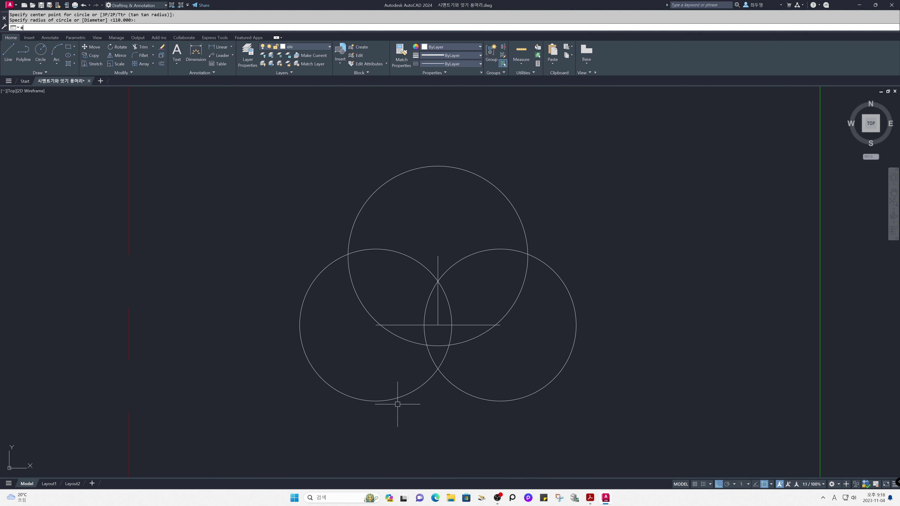
Step: Erase the horizontal and vertical guide lines inside the three circles
{"action": "type", "text": "e"}
{"action": "key", "text": "Return"}
{"action": "left_click", "coordinate": [445, 337]}
{"action": "left_click", "coordinate": [430, 318]}
{"action": "key", "text": "Return"}
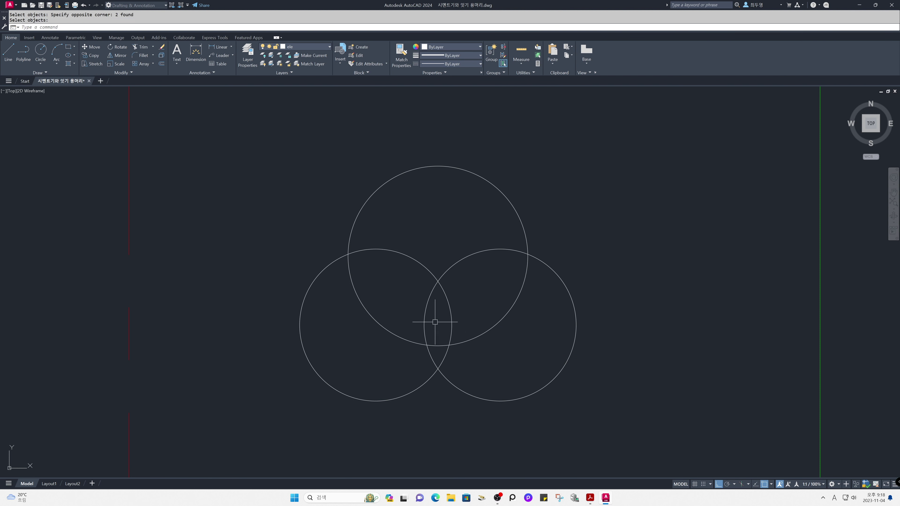
Step: Trim all overlapping inner arcs of the three circles, leaving only the outer trefoil outline
{"action": "type", "text": "tr"}
{"action": "key", "text": "Return"}
{"action": "key", "text": "Return"}
{"action": "left_click", "coordinate": [477, 360]}
{"action": "left_click", "coordinate": [421, 355]}
{"action": "left_click", "coordinate": [475, 357]}
{"action": "left_click", "coordinate": [411, 314]}
{"action": "left_click", "coordinate": [480, 309]}
{"action": "left_click", "coordinate": [420, 260]}
{"action": "key", "text": "Return"}
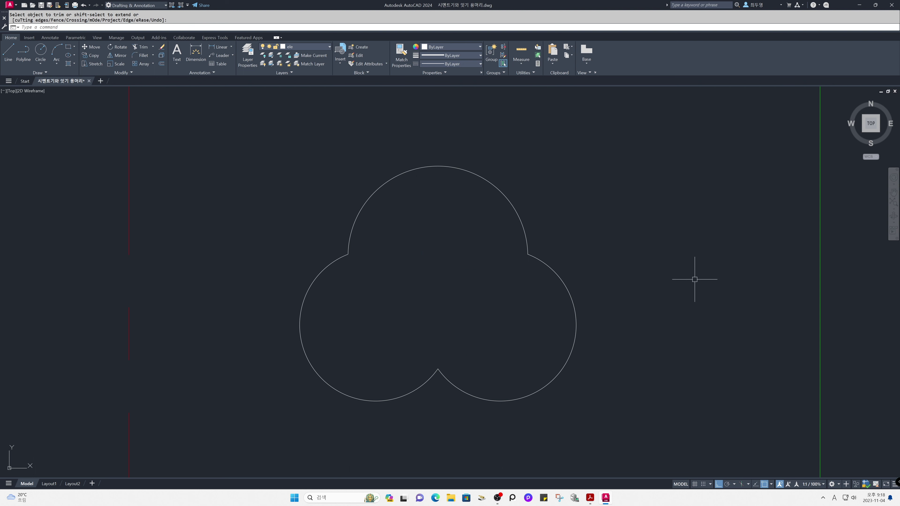
Step: Make fin the current layer and draw a circle of radius 370 in the empty area above the long roof slope
{"action": "type", "text": "z"}
{"action": "key", "text": "Return"}
{"action": "type", "text": "p"}
{"action": "key", "text": "Return"}
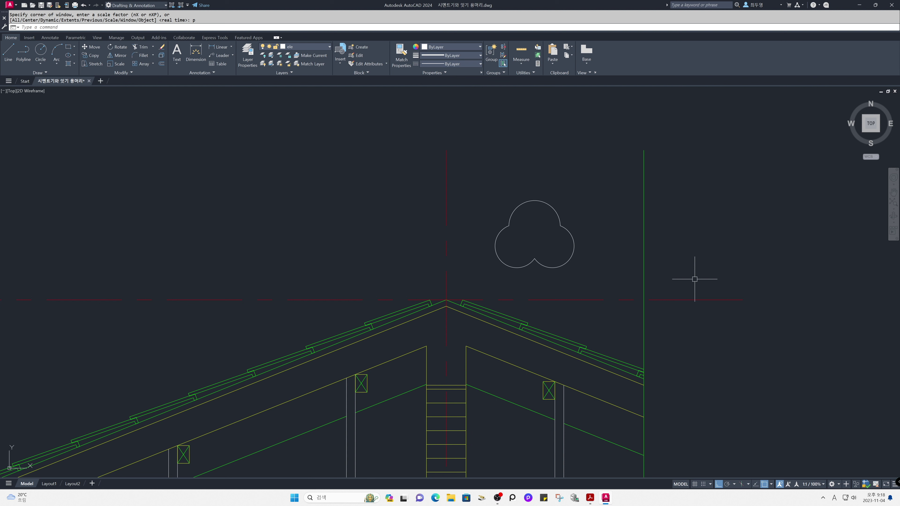
{"action": "left_click", "coordinate": [328, 47]}
{"action": "left_click", "coordinate": [306, 90]}
{"action": "type", "text": "c"}
{"action": "key", "text": "Return"}
{"action": "left_click", "coordinate": [314, 226]}
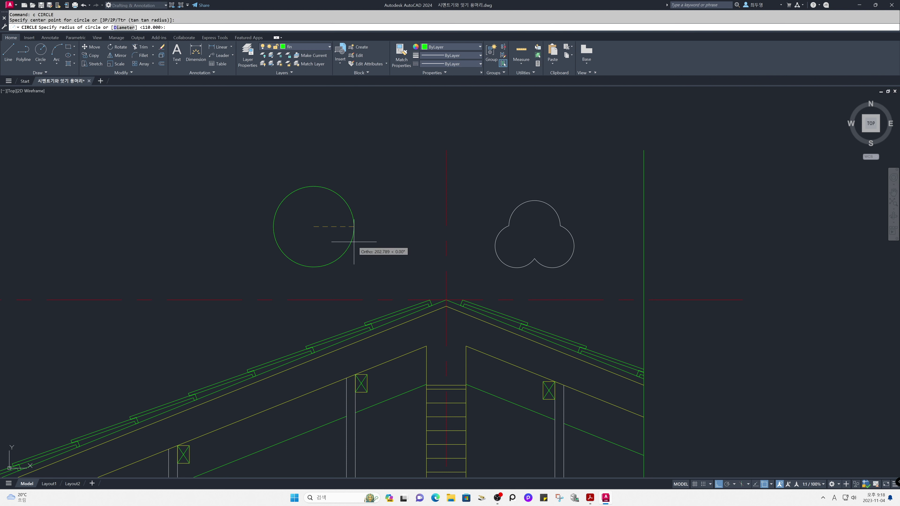
{"action": "type", "text": "370"}
{"action": "key", "text": "Return"}
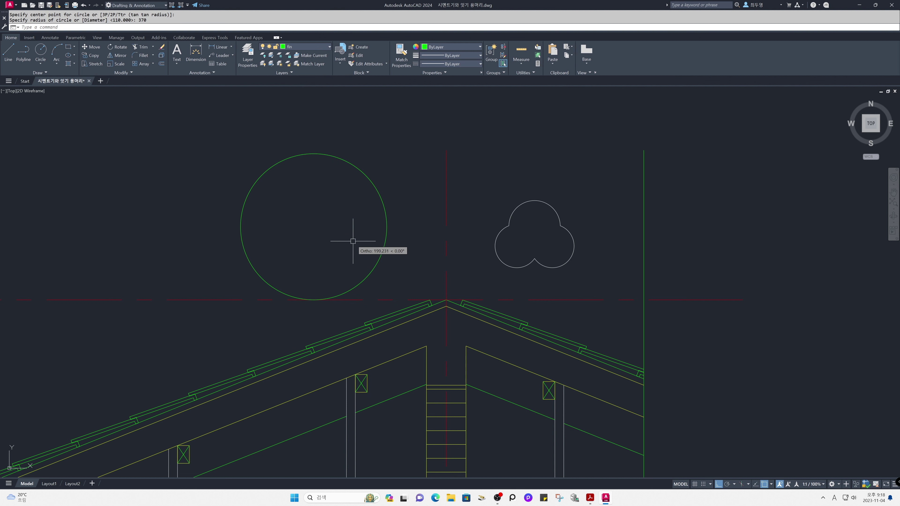
Step: Offset the radius 370 circle inward by 15
{"action": "type", "text": "o"}
{"action": "key", "text": "Return"}
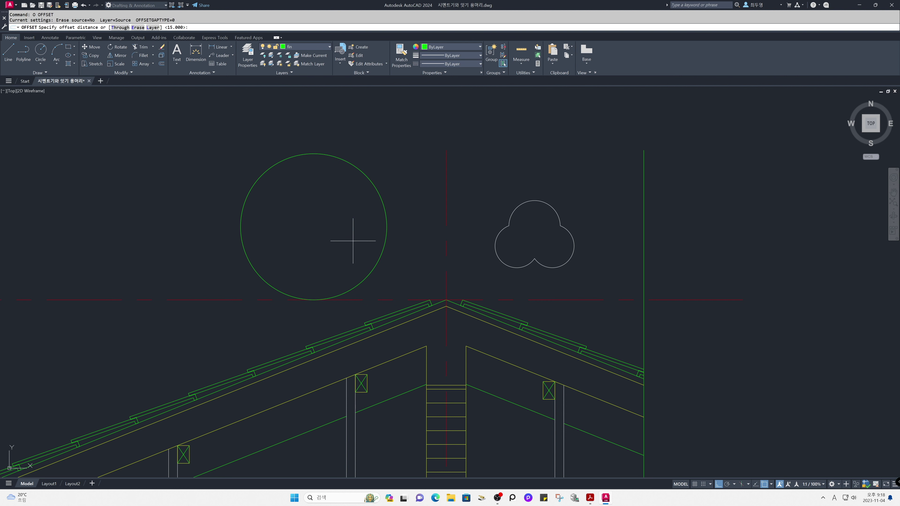
{"action": "type", "text": "15"}
{"action": "key", "text": "Return"}
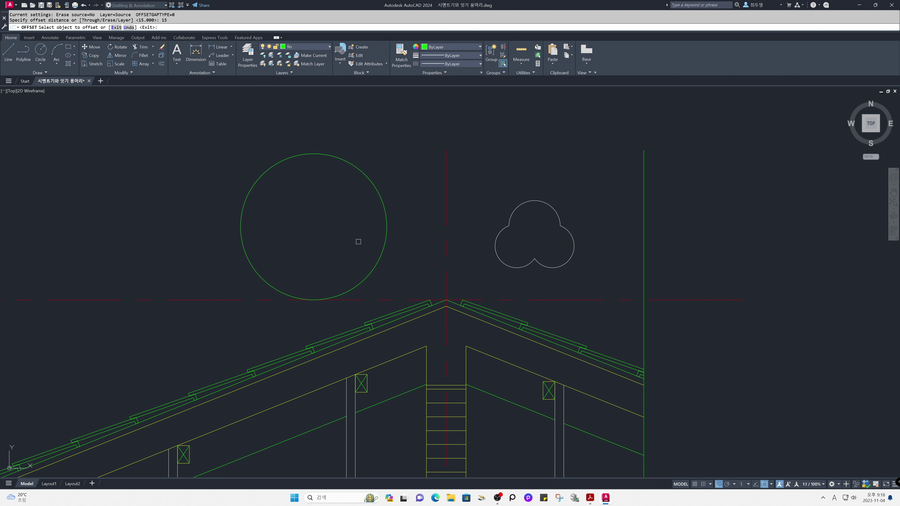
{"action": "left_click", "coordinate": [380, 252]}
{"action": "left_click", "coordinate": [341, 236]}
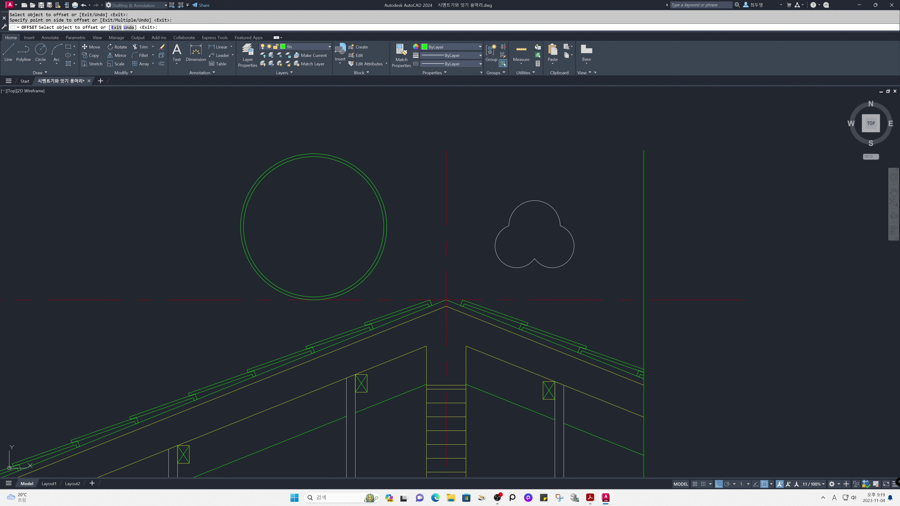
{"action": "key", "text": "Return"}
Step: Draw a vertical line from the centre of the concentric circles up past their top
{"action": "type", "text": "l"}
{"action": "key", "text": "Return"}
{"action": "right_click", "coordinate": [342, 236], "text": "shift"}
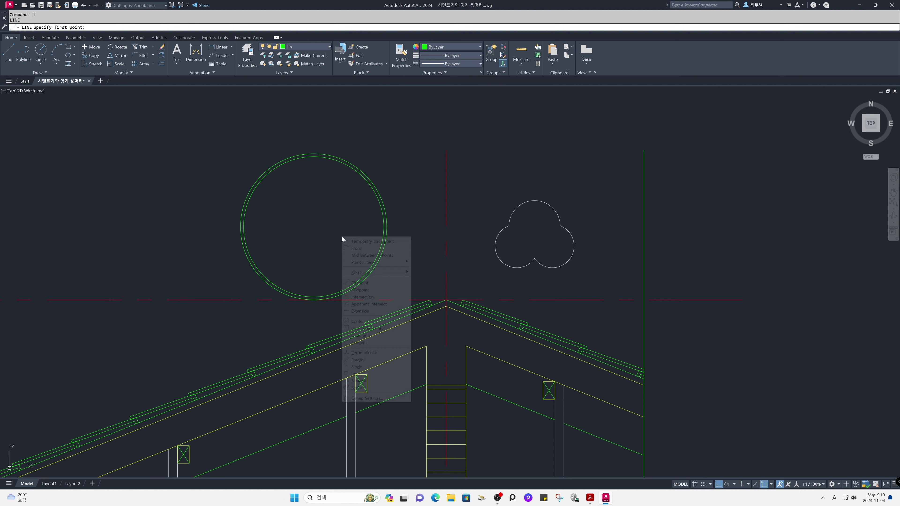
{"action": "left_click", "coordinate": [379, 321]}
{"action": "left_click", "coordinate": [369, 276]}
{"action": "left_click", "coordinate": [315, 119]}
{"action": "key", "text": "Return"}
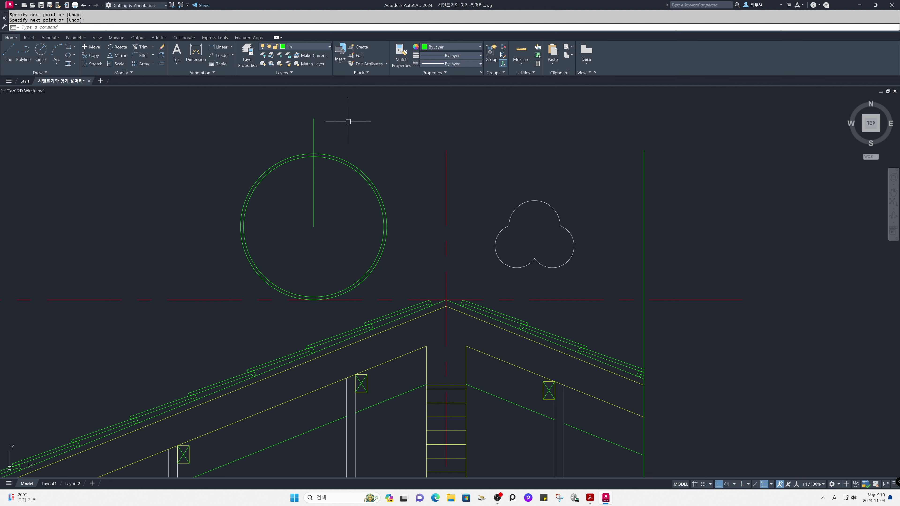
Step: Offset the vertical centre line by 150 to both sides
{"action": "type", "text": "o"}
{"action": "key", "text": "Return"}
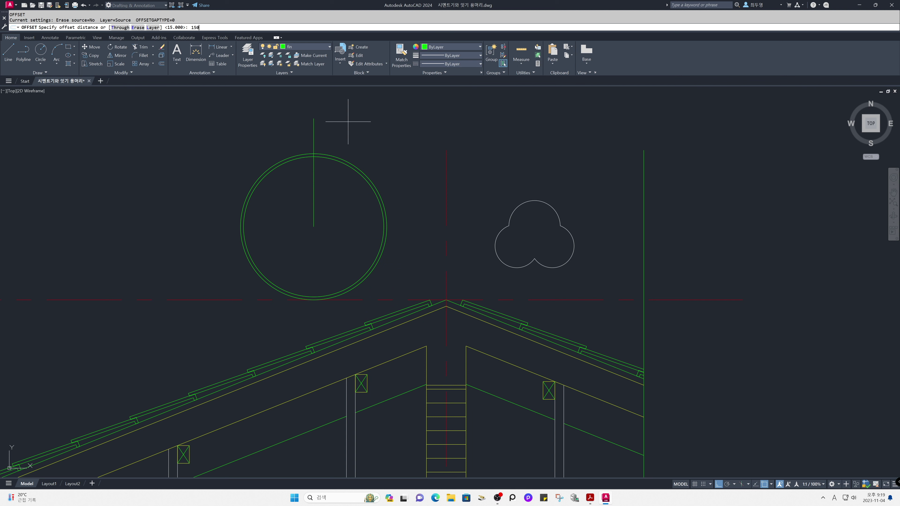
{"action": "key", "text": "Return"}
{"action": "left_click", "coordinate": [314, 132]}
{"action": "left_click", "coordinate": [340, 137]}
{"action": "key", "text": "Return"}
{"action": "key", "text": "Return"}
{"action": "key", "text": "Return"}
{"action": "left_click", "coordinate": [311, 138]}
{"action": "left_click", "coordinate": [239, 127]}
{"action": "key", "text": "Return"}
Step: Erase the original vertical line between the two offset lines
{"action": "type", "text": "e"}
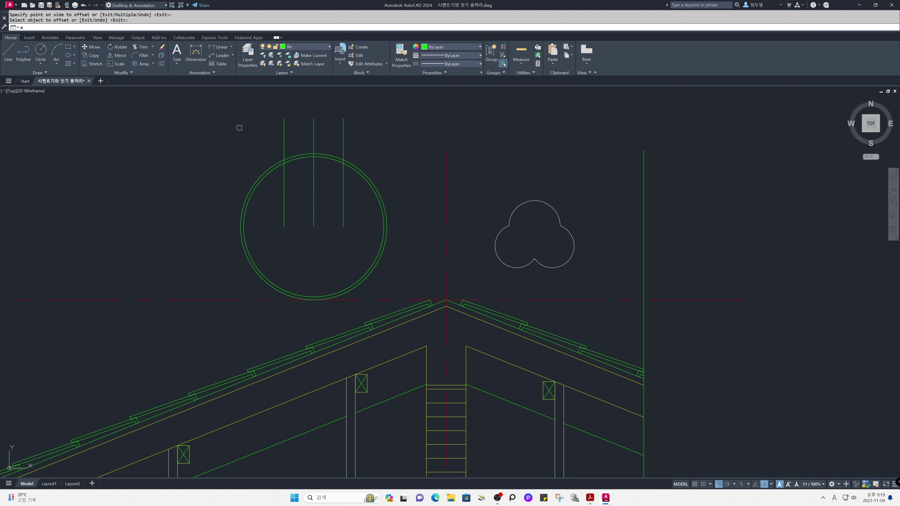
{"action": "key", "text": "Return"}
{"action": "left_click", "coordinate": [311, 137]}
{"action": "key", "text": "Return"}
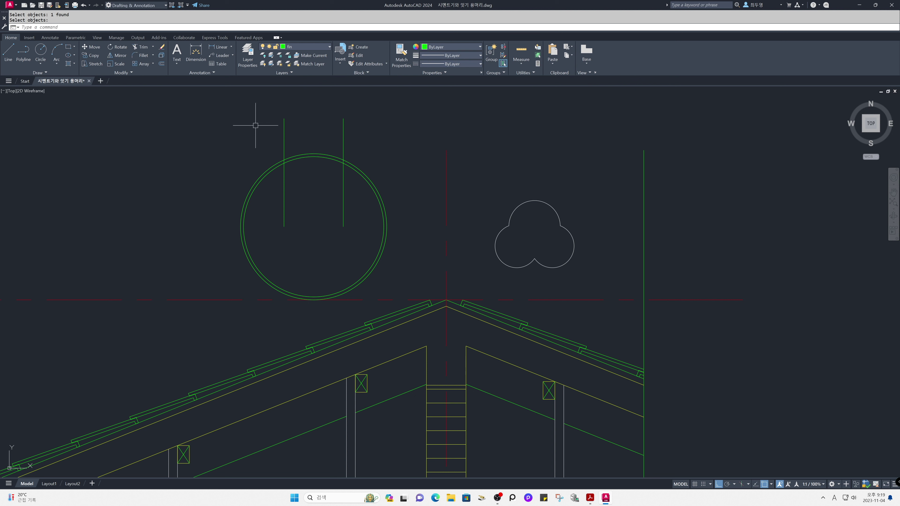
Step: Trim the circles and vertical lines to a closed curved tile at the top, and erase the leftover circle arc
{"action": "type", "text": "tr"}
{"action": "key", "text": "Return"}
{"action": "left_click_drag", "start_coordinate": [259, 114], "coordinate": [364, 138]}
{"action": "left_click_drag", "start_coordinate": [405, 195], "coordinate": [231, 172]}
{"action": "key", "text": "Return"}
{"action": "type", "text": "e"}
{"action": "key", "text": "Return"}
{"action": "left_click_drag", "start_coordinate": [295, 265], "coordinate": [355, 339]}
{"action": "key", "text": "Return"}
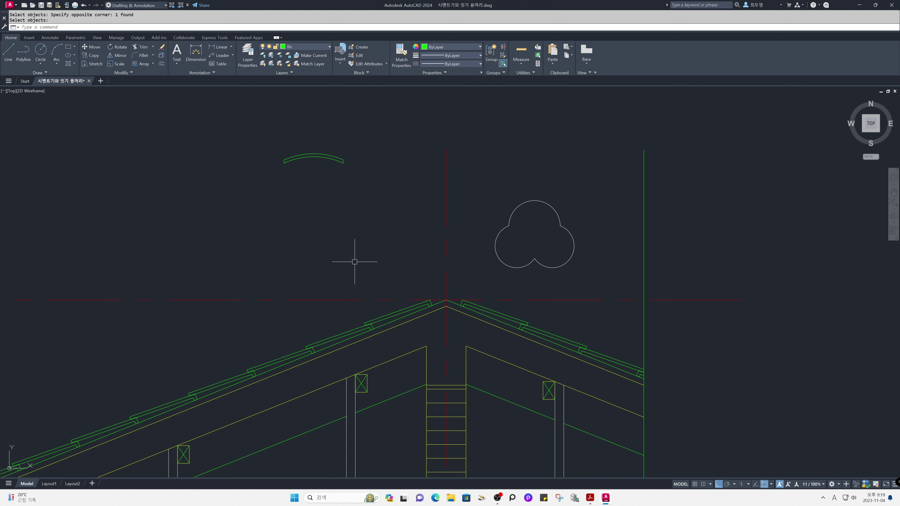
Step: Copy the curved tile straight down twice, at distances of 20 and 40
{"action": "type", "text": "cp"}
{"action": "key", "text": "Return"}
{"action": "left_click", "coordinate": [379, 201]}
{"action": "left_click", "coordinate": [255, 141]}
{"action": "key", "text": "Return"}
{"action": "left_click", "coordinate": [373, 143]}
{"action": "type", "text": "20"}
{"action": "key", "text": "Return"}
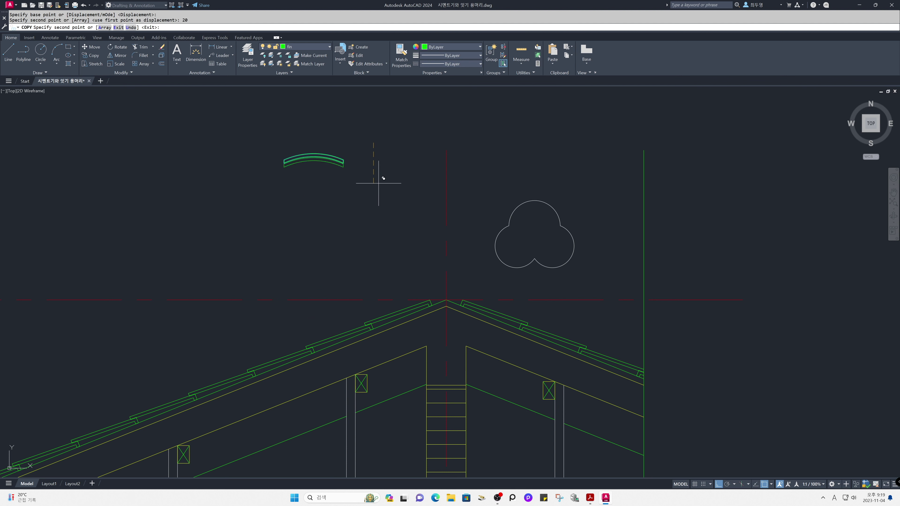
{"action": "key", "text": "Return"}
{"action": "key", "text": "Return"}
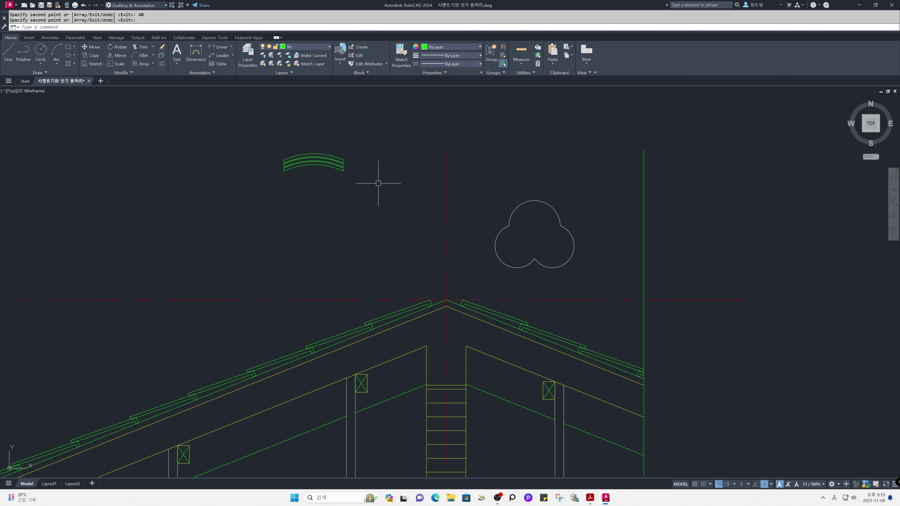
Step: Draw a circle of radius 80 centred on the midpoint of the middle curved tile's upper arc
{"action": "type", "text": "z"}
{"action": "key", "text": "Return"}
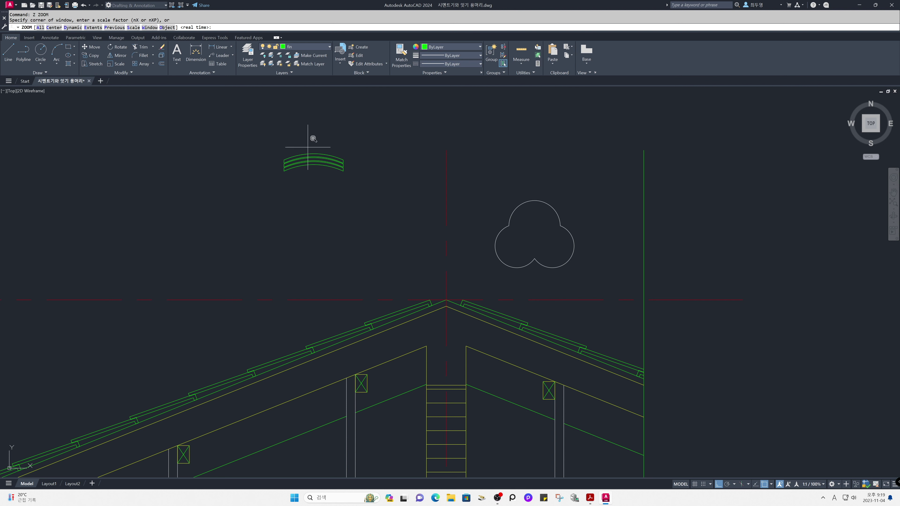
{"action": "left_click", "coordinate": [255, 99]}
{"action": "left_click", "coordinate": [379, 206]}
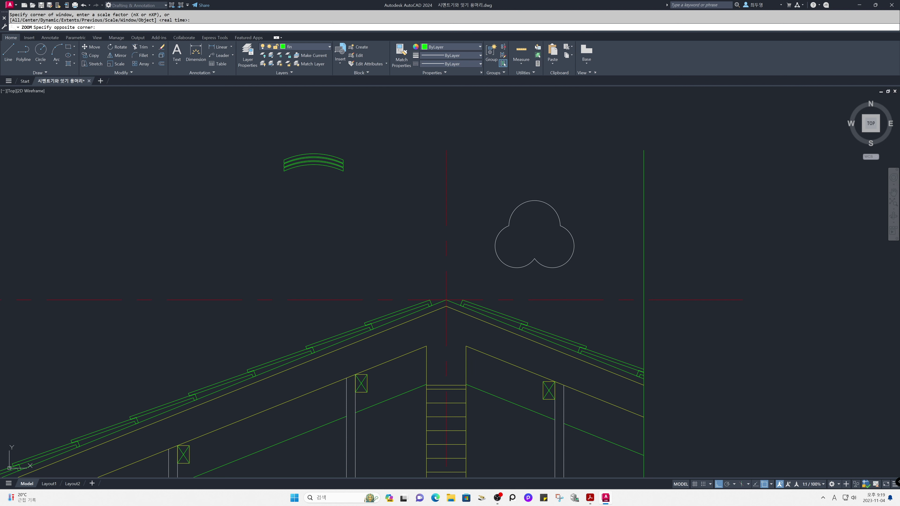
{"action": "type", "text": "c"}
{"action": "key", "text": "Return"}
{"action": "right_click", "coordinate": [380, 206], "text": "shift"}
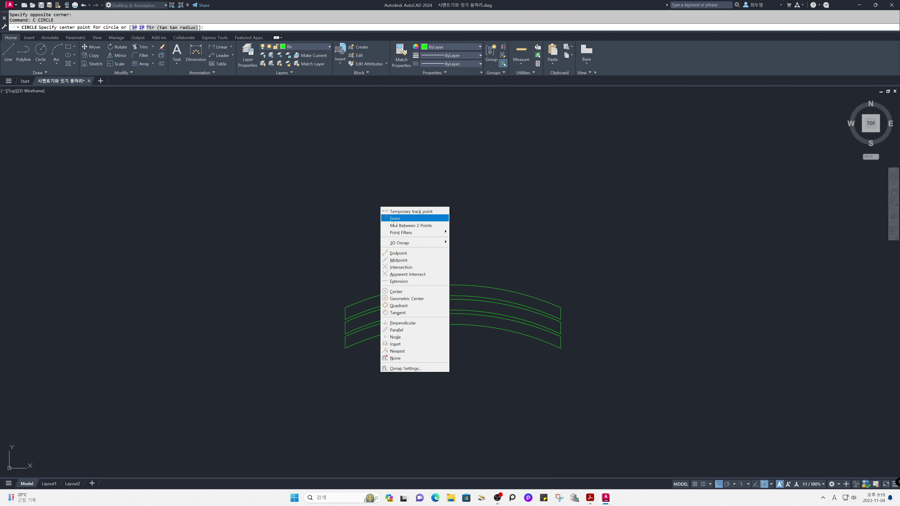
{"action": "left_click", "coordinate": [411, 260]}
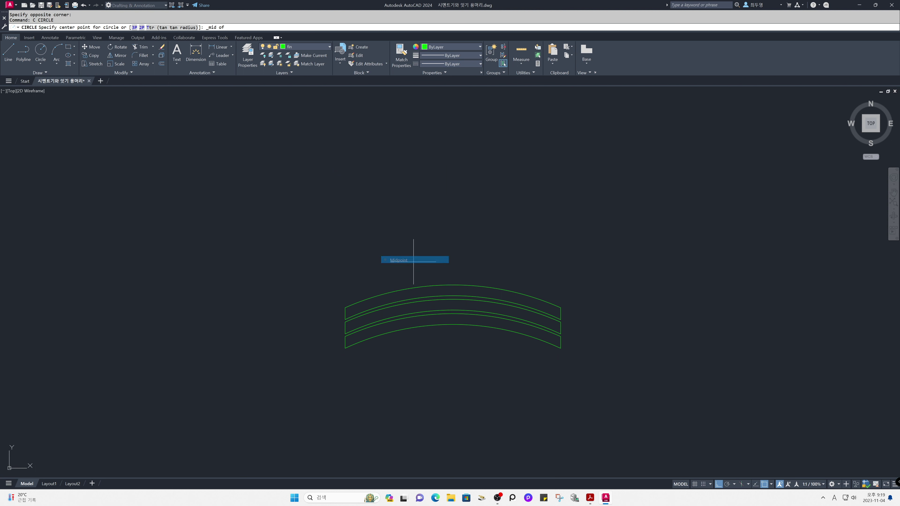
{"action": "left_click", "coordinate": [453, 299]}
{"action": "key", "text": "Return"}
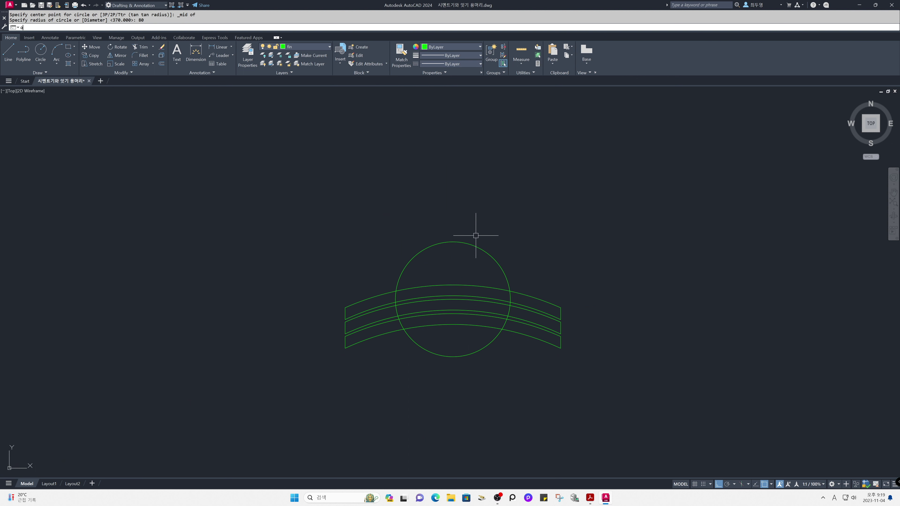
Step: Offset the radius 80 circle inward by 15 and return to the view of the whole ridge area
{"action": "key", "text": "Return"}
{"action": "type", "text": "15"}
{"action": "key", "text": "Return"}
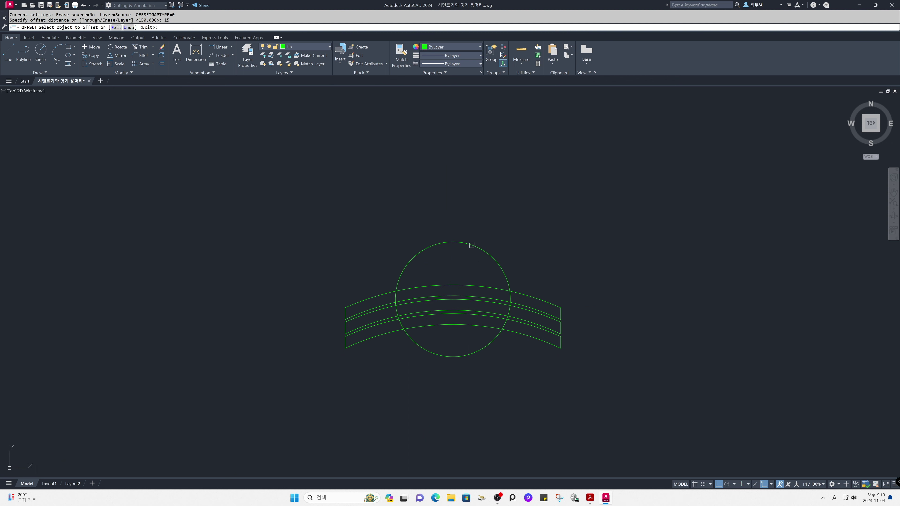
{"action": "left_click", "coordinate": [472, 245]}
{"action": "left_click", "coordinate": [455, 259]}
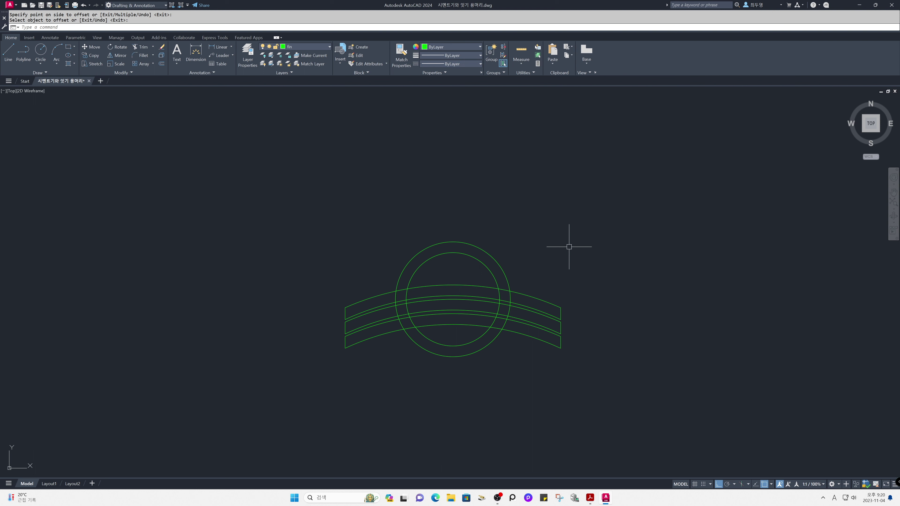
{"action": "key", "text": "Return"}
{"action": "type", "text": "z"}
{"action": "key", "text": "Return"}
{"action": "key", "text": "Return"}
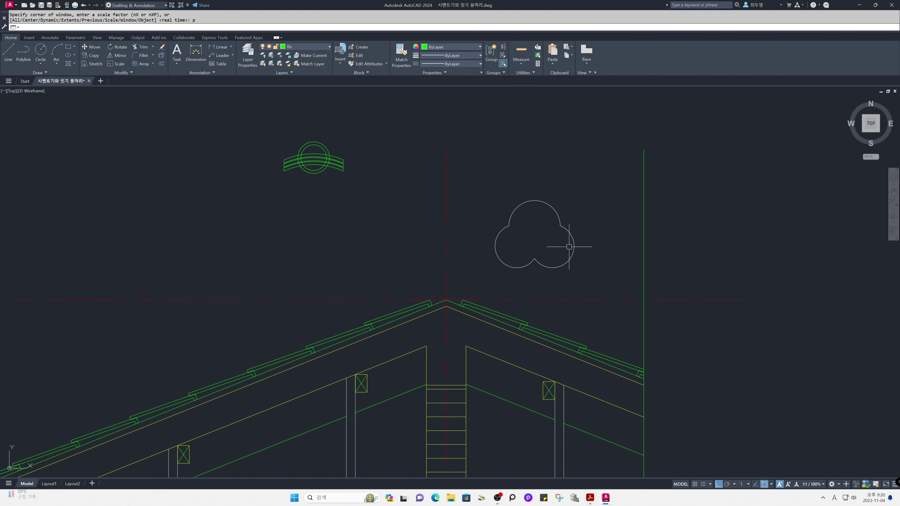
Step: Move the curved tile stack with its circles from the outer circle's bottom quadrant to the trefoil's lower cusp
{"action": "type", "text": "m"}
{"action": "key", "text": "Return"}
{"action": "left_click", "coordinate": [268, 110]}
{"action": "left_click", "coordinate": [349, 175]}
{"action": "key", "text": "Return"}
{"action": "right_click", "coordinate": [382, 207], "text": "shift"}
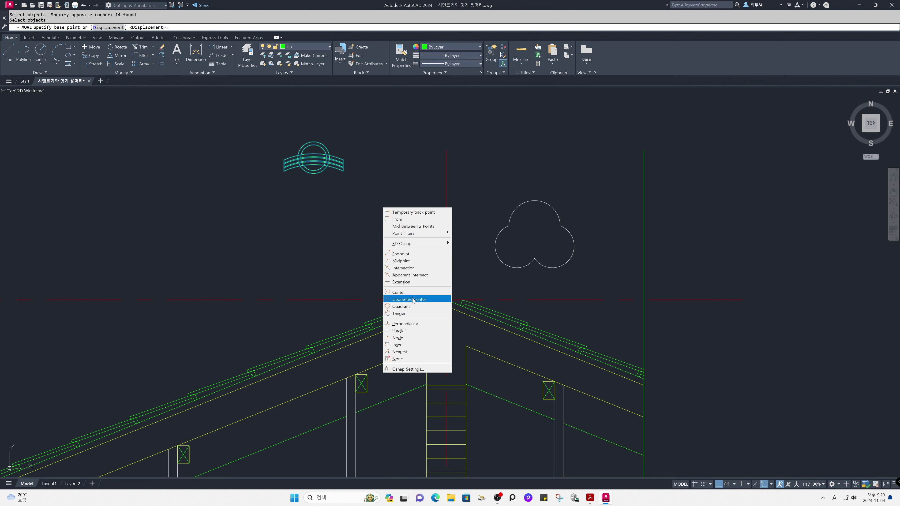
{"action": "left_click", "coordinate": [411, 307]}
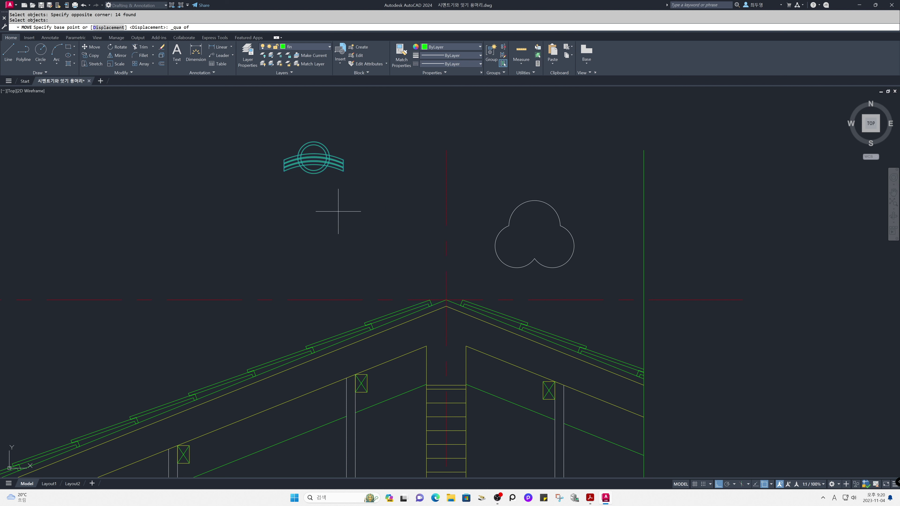
{"action": "left_click", "coordinate": [313, 174]}
{"action": "left_click", "coordinate": [534, 258]}
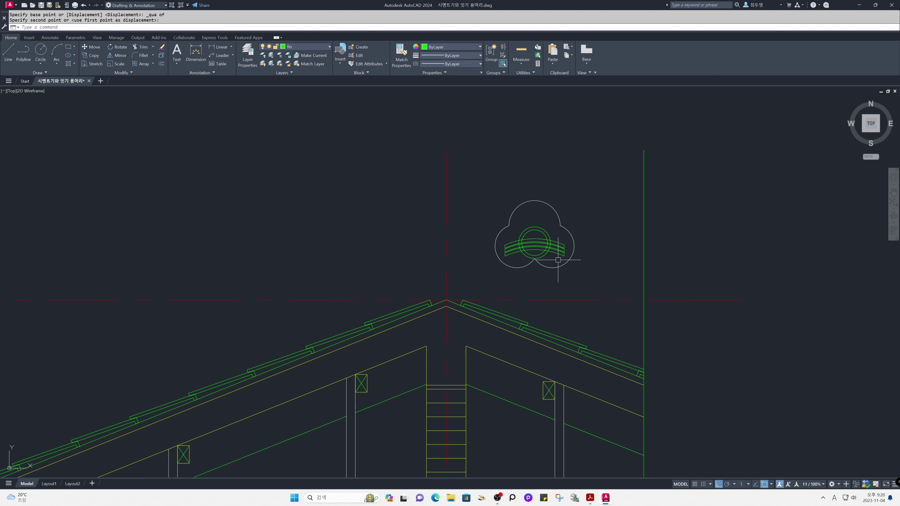
Step: Trim away the parts of both circles below the top curved tile's upper arc
{"action": "type", "text": "z"}
{"action": "key", "text": "Return"}
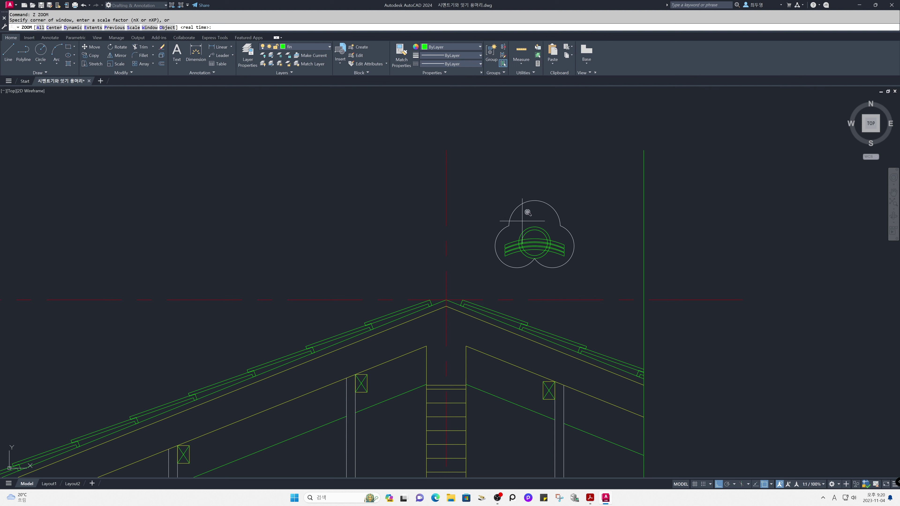
{"action": "left_click", "coordinate": [479, 181]}
{"action": "left_click", "coordinate": [591, 286]}
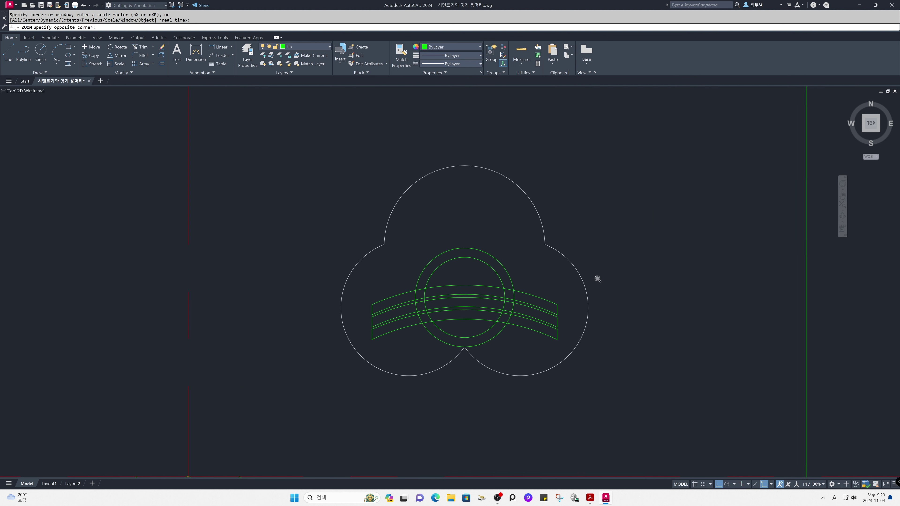
{"action": "type", "text": "tr"}
{"action": "key", "text": "Return"}
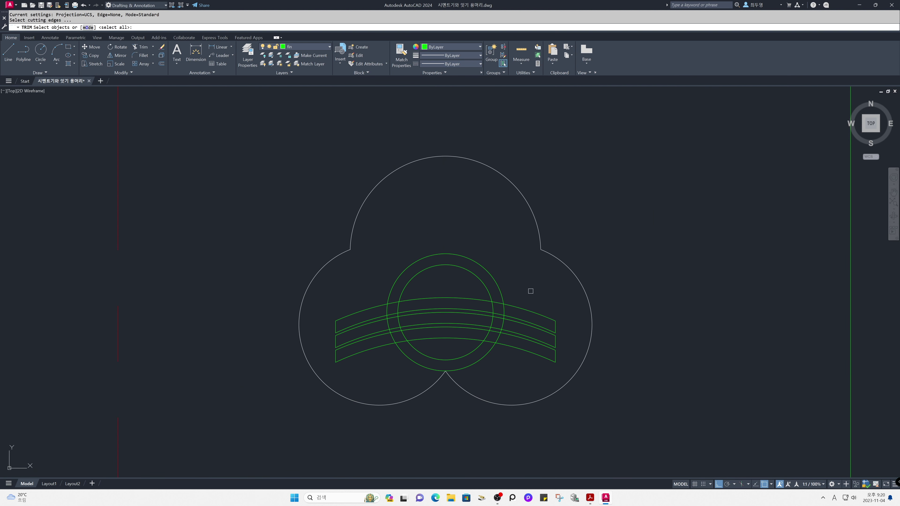
{"action": "left_click", "coordinate": [513, 306]}
{"action": "key", "text": "Return"}
{"action": "left_click", "coordinate": [491, 372]}
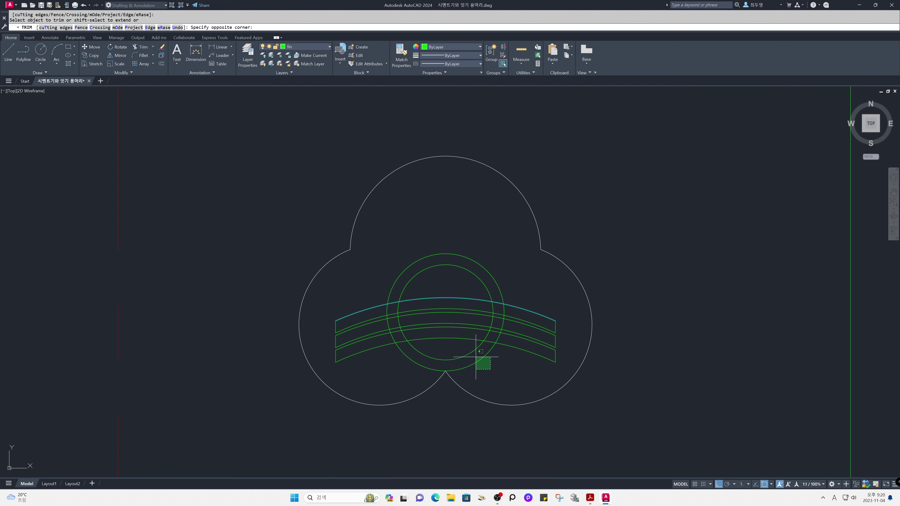
{"action": "left_click", "coordinate": [468, 349]}
{"action": "key", "text": "Return"}
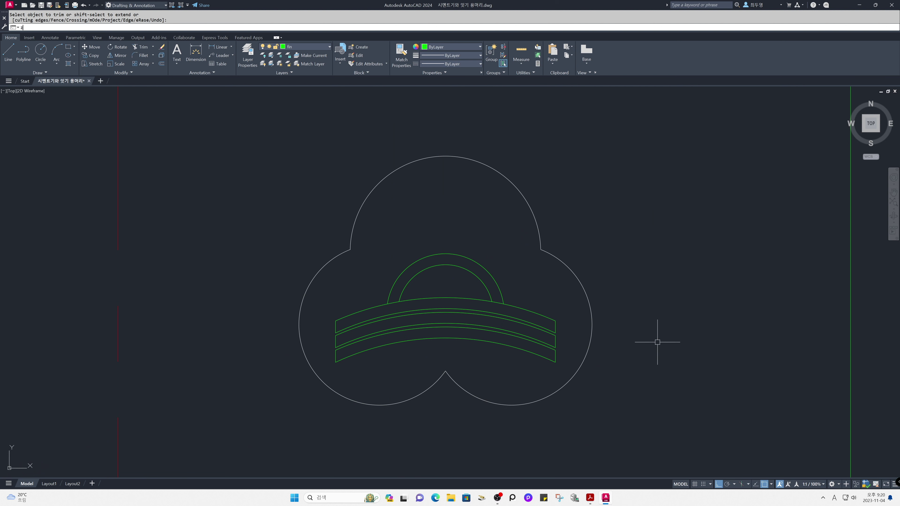
Step: Move the trefoil and ridge tile stack together from the trefoil's lower cusp to the apex of the roof
{"action": "type", "text": "z"}
{"action": "key", "text": "Return"}
{"action": "type", "text": "p"}
{"action": "key", "text": "Return"}
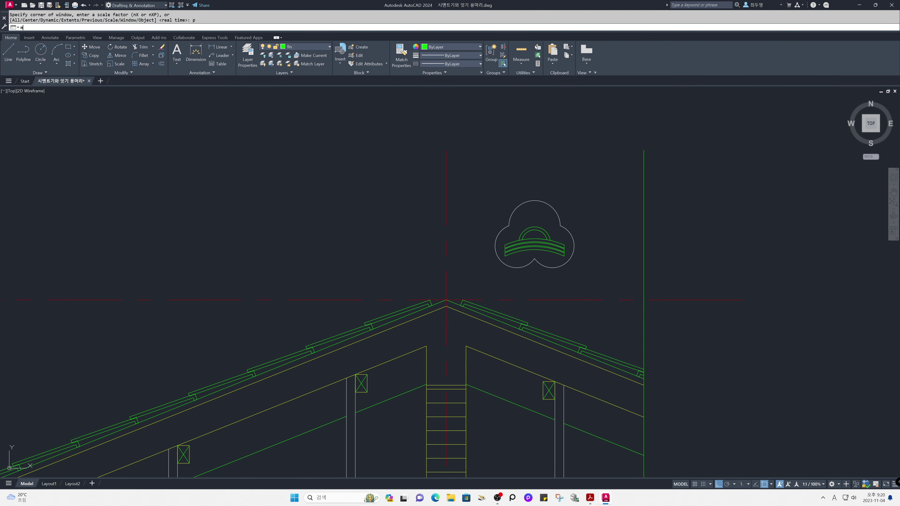
{"action": "type", "text": "m"}
{"action": "key", "text": "Return"}
{"action": "left_click", "coordinate": [596, 273]}
{"action": "left_click", "coordinate": [483, 180]}
{"action": "key", "text": "Return"}
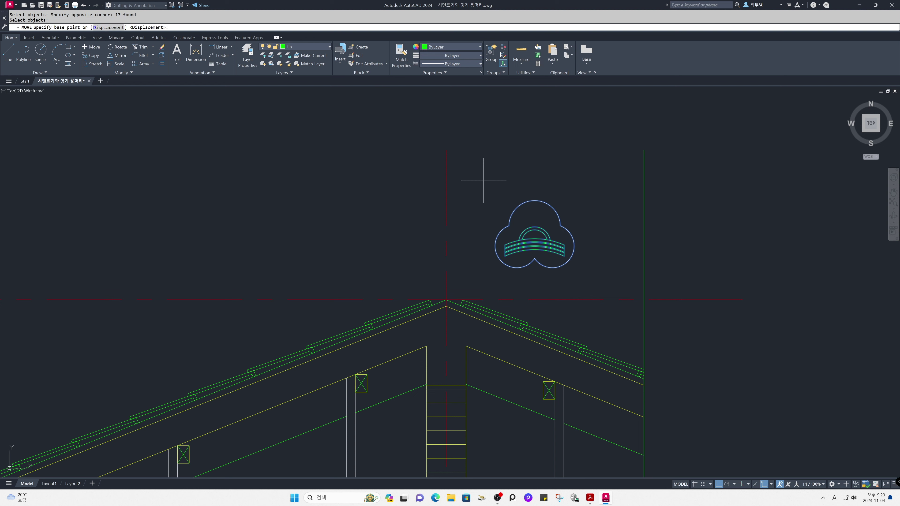
{"action": "left_click", "coordinate": [534, 258]}
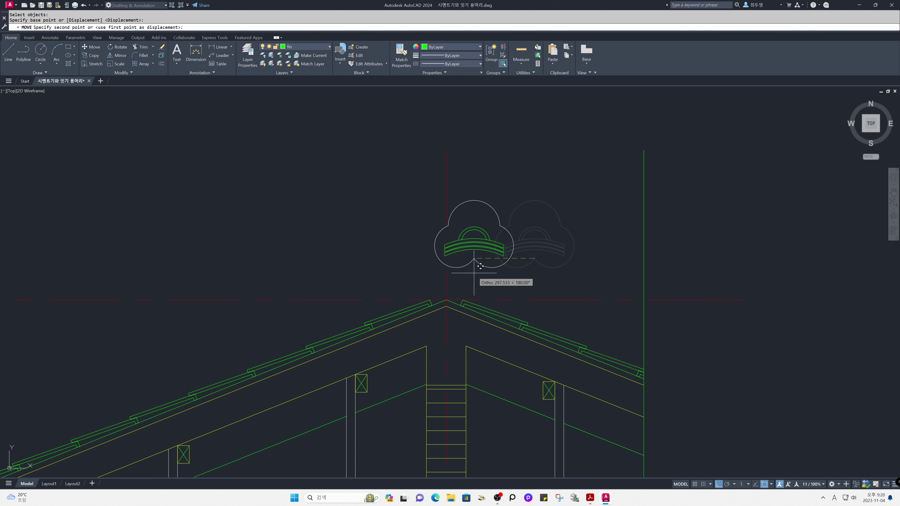
{"action": "left_click", "coordinate": [446, 300]}
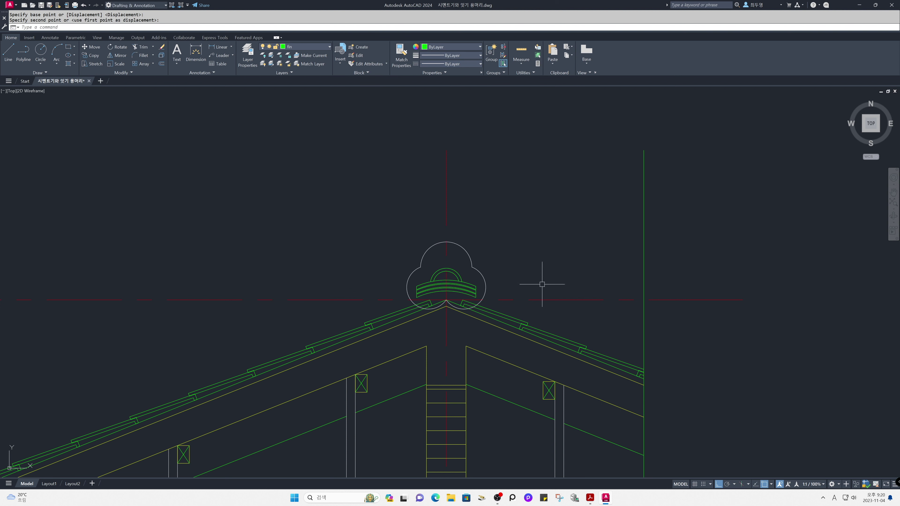
Step: Draw a vertical helper line from the tile stack's lower left corner down across the left slope
{"action": "type", "text": "z"}
{"action": "key", "text": "Return"}
{"action": "left_click", "coordinate": [356, 200]}
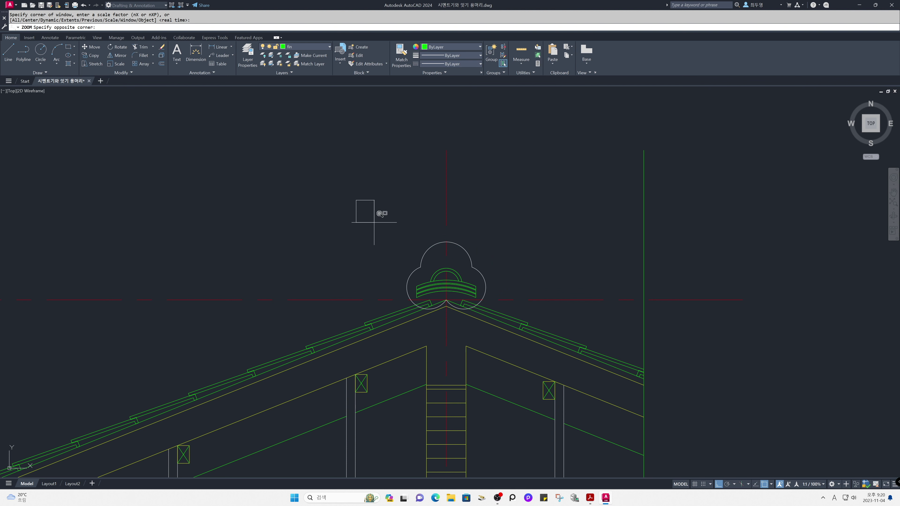
{"action": "left_click", "coordinate": [533, 403]}
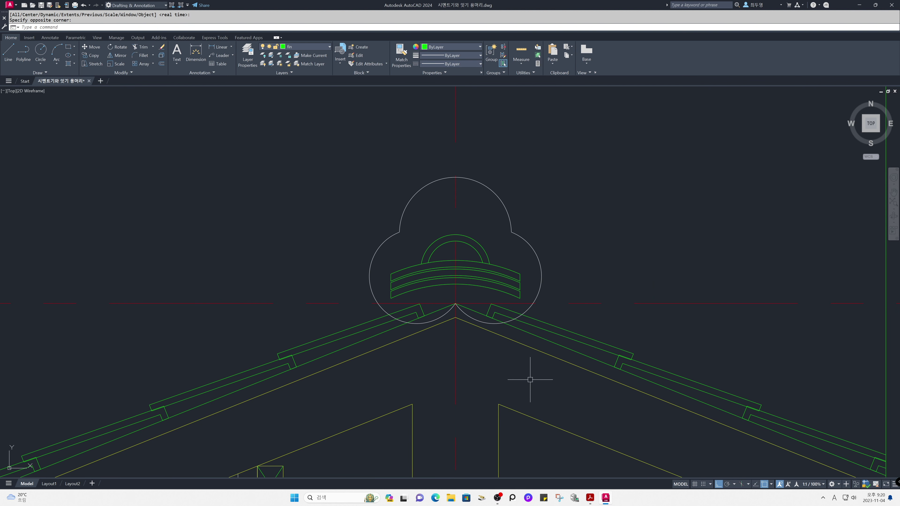
{"action": "type", "text": "l"}
{"action": "key", "text": "Return"}
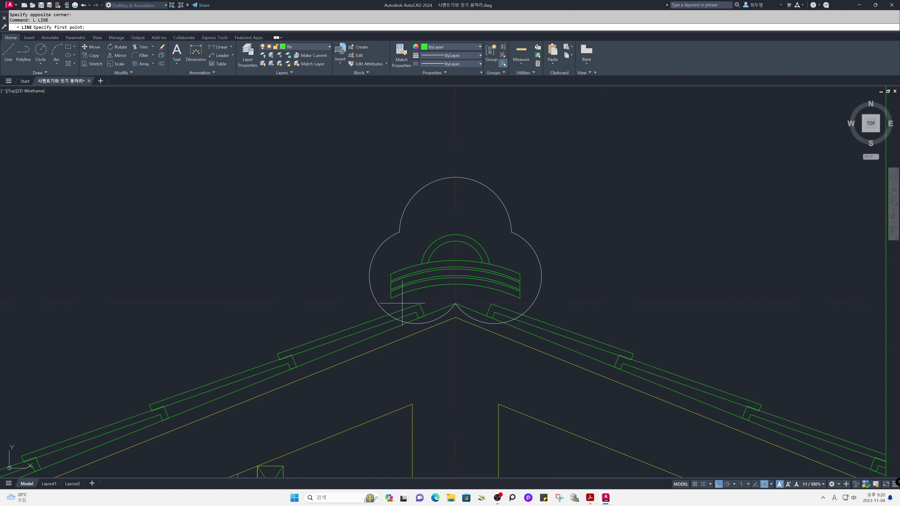
{"action": "left_click", "coordinate": [391, 298]}
{"action": "left_click", "coordinate": [391, 381]}
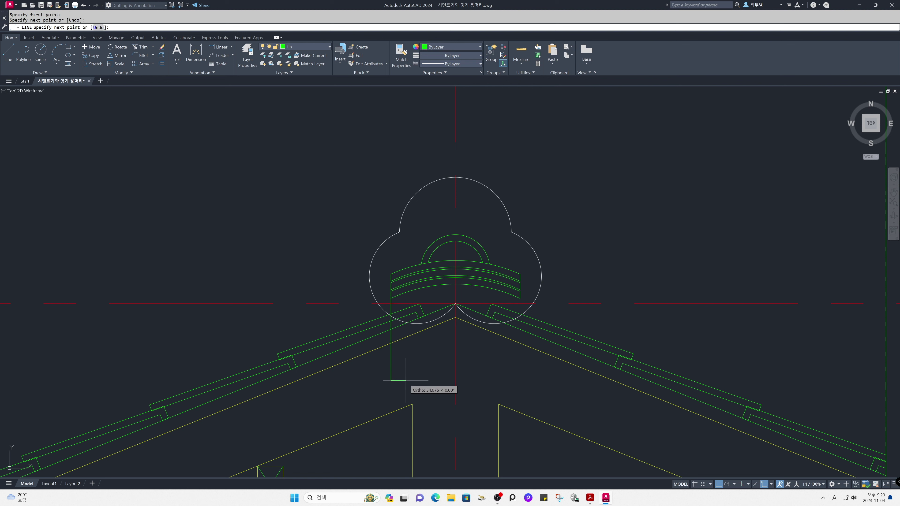
{"action": "key", "text": "Return"}
Step: Move the trefoil and tile stack straight down until the stack's lower left corner meets the left slope's top tile edge
{"action": "type", "text": "m"}
{"action": "key", "text": "Return"}
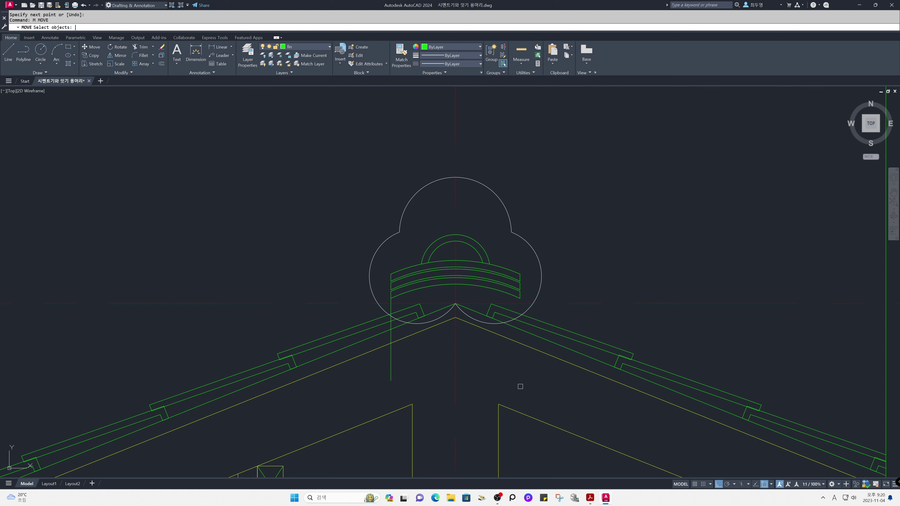
{"action": "type", "text": "p"}
{"action": "key", "text": "Return"}
{"action": "key", "text": "Return"}
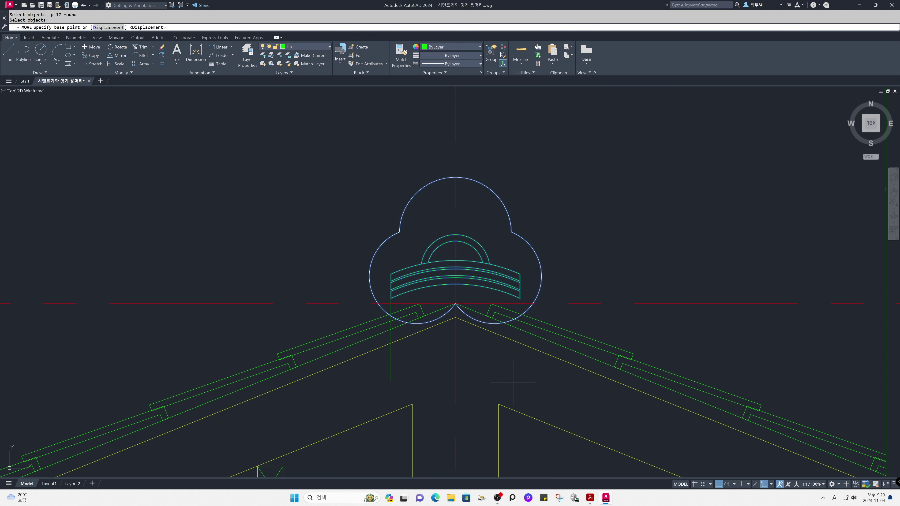
{"action": "left_click", "coordinate": [390, 298]}
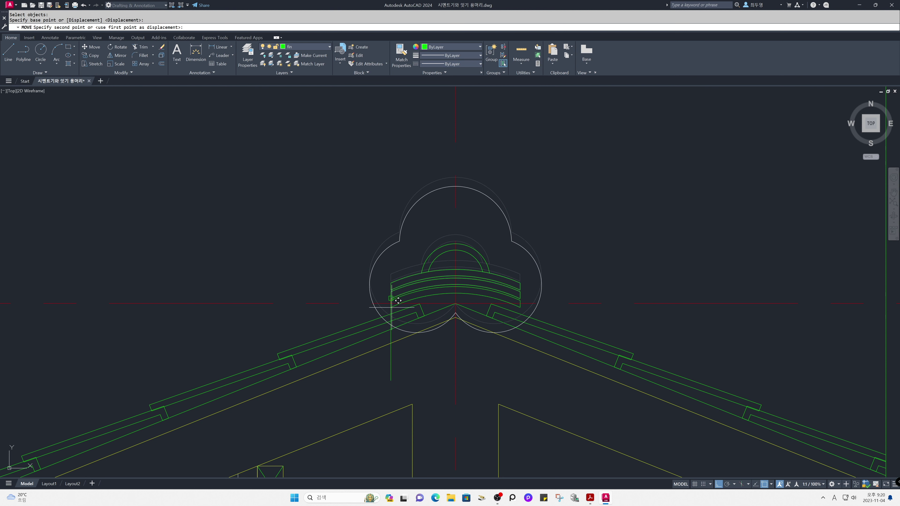
{"action": "left_click", "coordinate": [391, 313]}
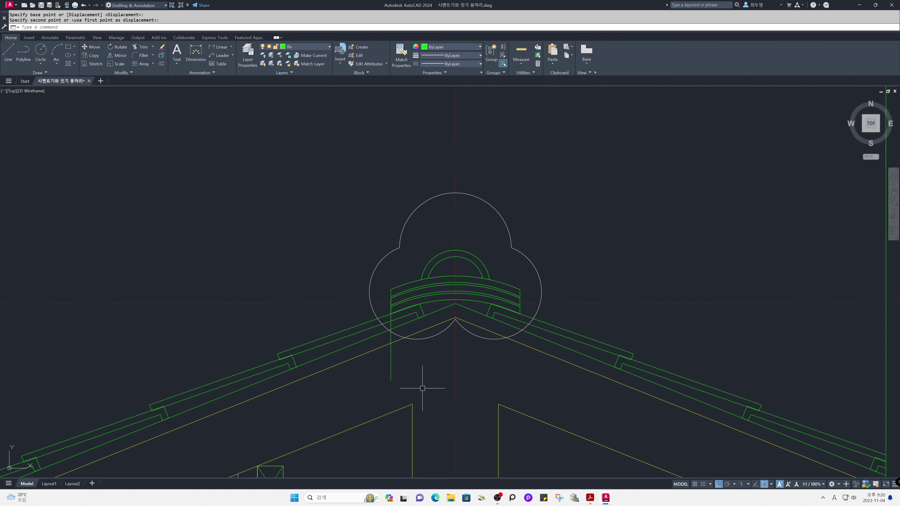
Step: Erase the vertical helper line below the left end of the tile stack
{"action": "type", "text": "e"}
{"action": "key", "text": "Return"}
{"action": "left_click", "coordinate": [413, 389]}
{"action": "left_click", "coordinate": [374, 372]}
{"action": "key", "text": "Return"}
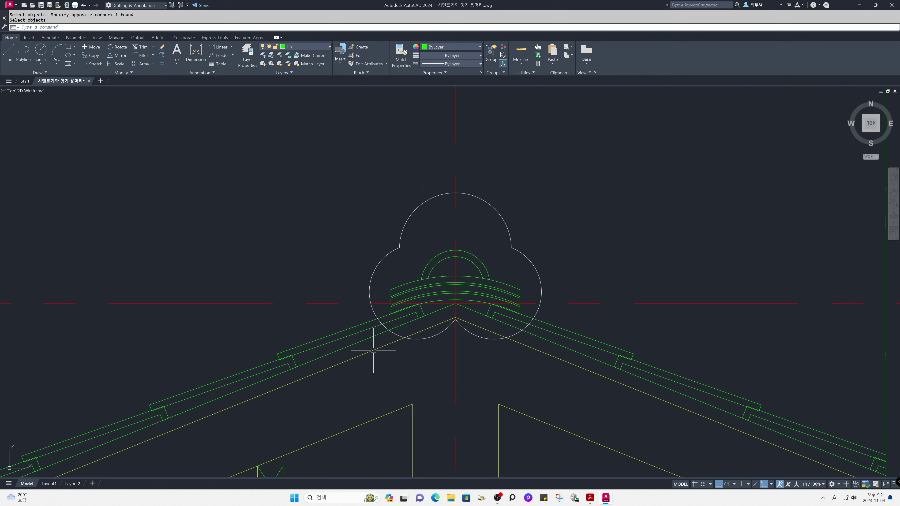
Step: Freeze the cen layer and trim the trefoil's lower arcs below the upper edges of the topmost tiles on both slopes
{"action": "left_click", "coordinate": [323, 47]}
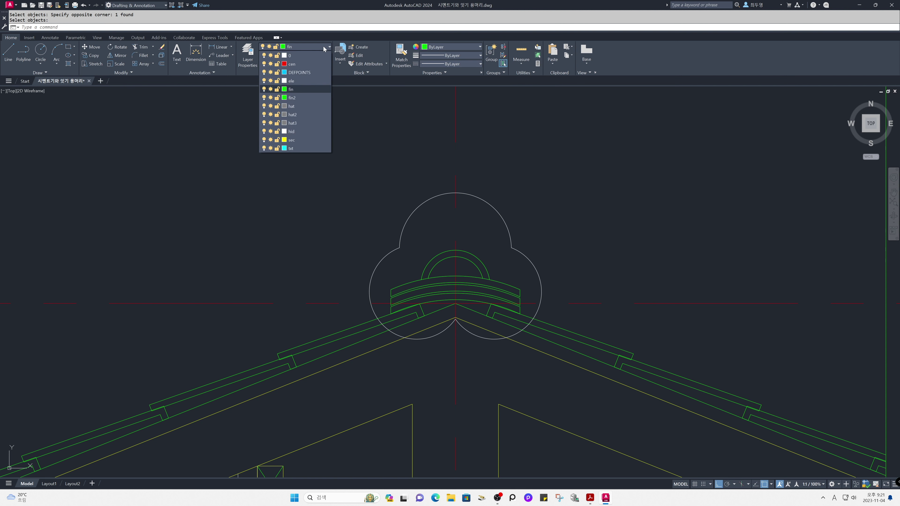
{"action": "left_click", "coordinate": [271, 63]}
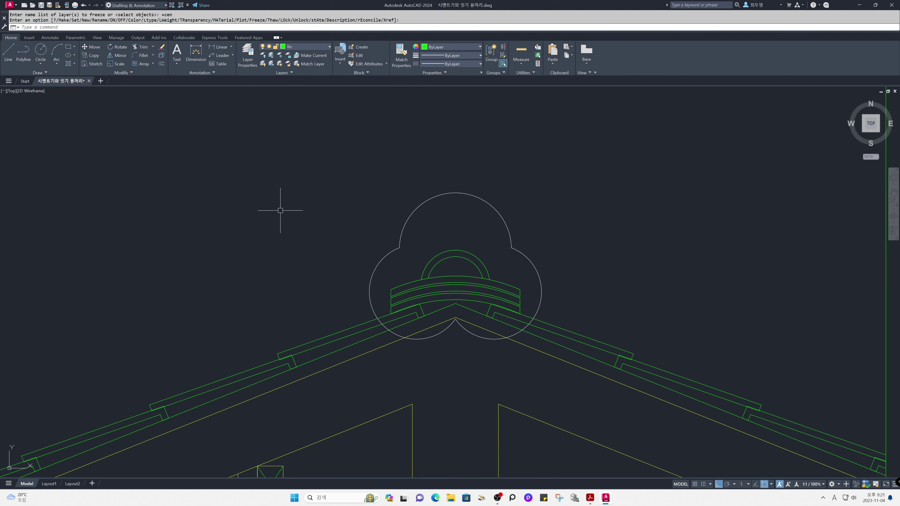
{"action": "type", "text": "tr"}
{"action": "key", "text": "space"}
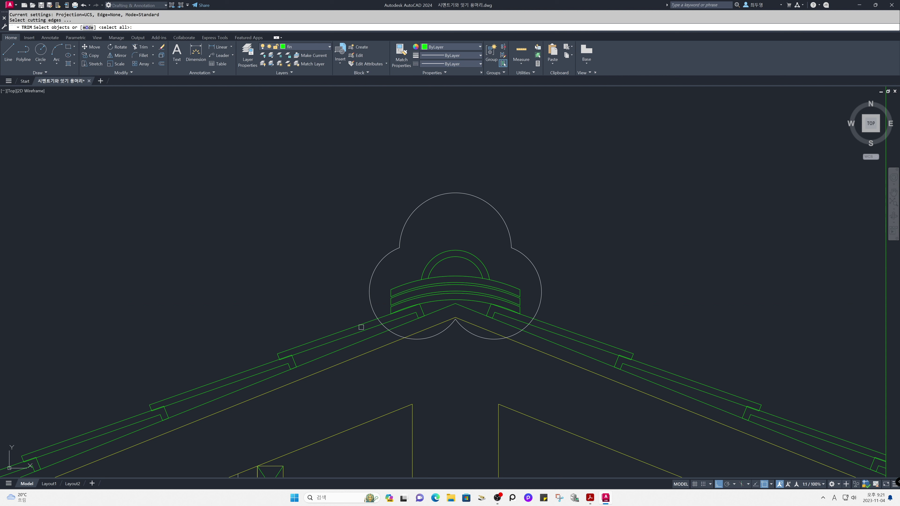
{"action": "left_click", "coordinate": [361, 323]}
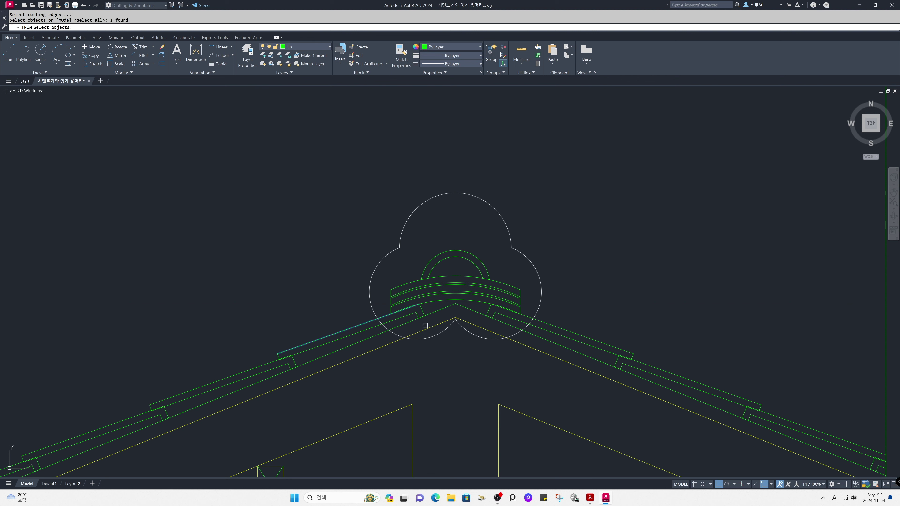
{"action": "left_click", "coordinate": [545, 323]}
{"action": "key", "text": "space"}
{"action": "left_click", "coordinate": [485, 340]}
{"action": "left_click", "coordinate": [442, 332]}
{"action": "key", "text": "space"}
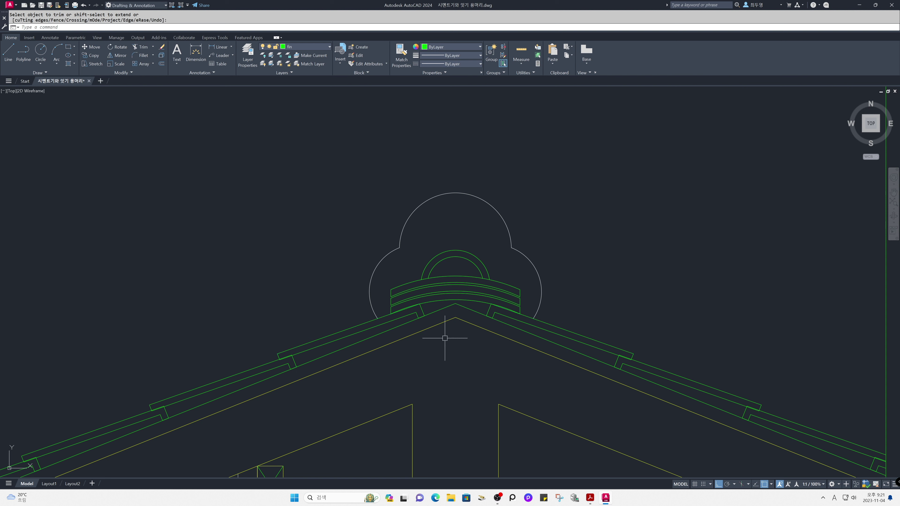
Step: Thaw the cen layer to restore the centre lines across the roof section
{"action": "type", "text": "z"}
{"action": "key", "text": "space"}
{"action": "key", "text": "Return"}
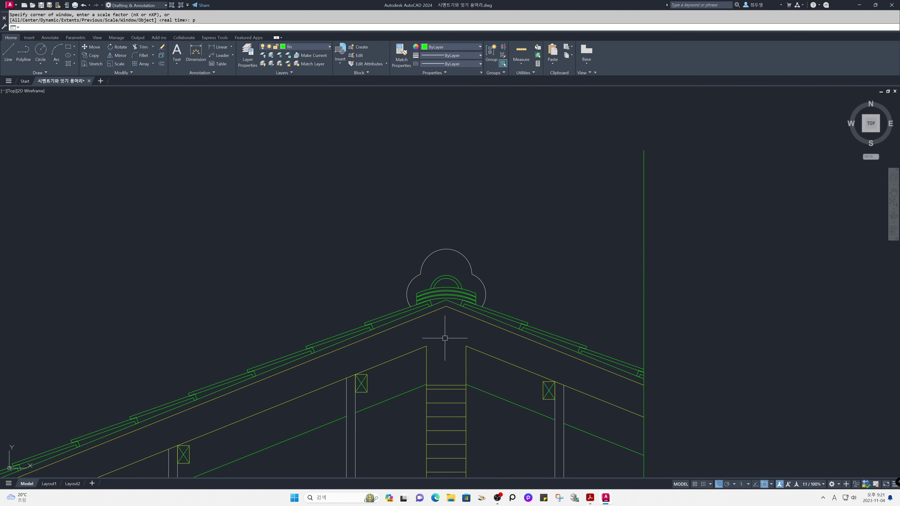
{"action": "type", "text": "z"}
{"action": "key", "text": "space"}
{"action": "type", "text": "p"}
{"action": "key", "text": "Return"}
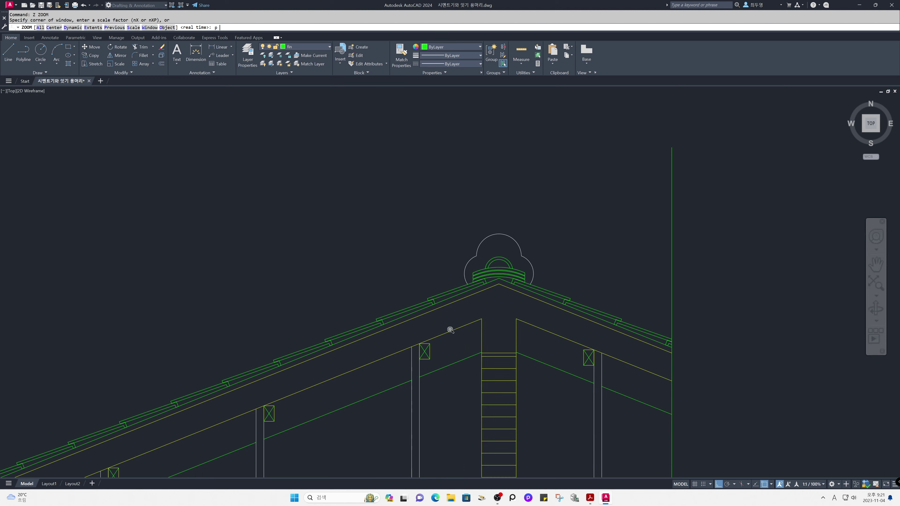
{"action": "key", "text": "Return"}
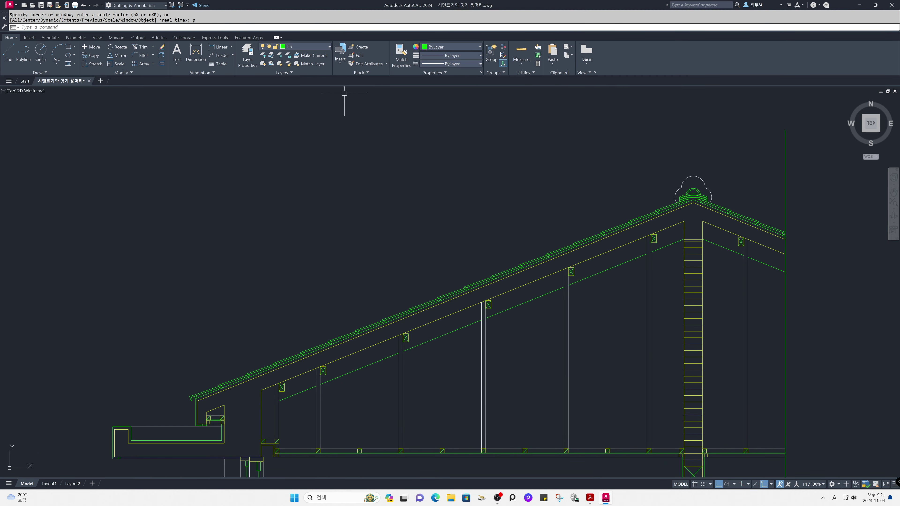
{"action": "left_click", "coordinate": [324, 49]}
{"action": "left_click", "coordinate": [270, 64]}
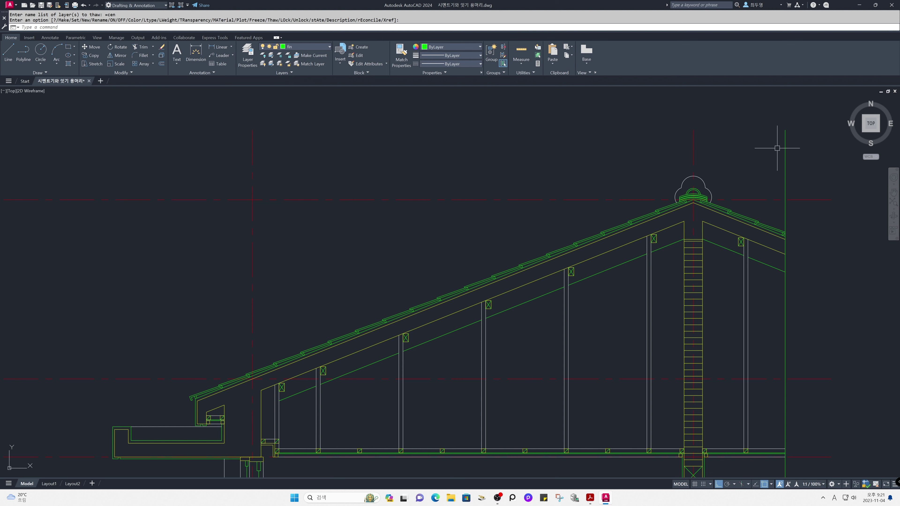